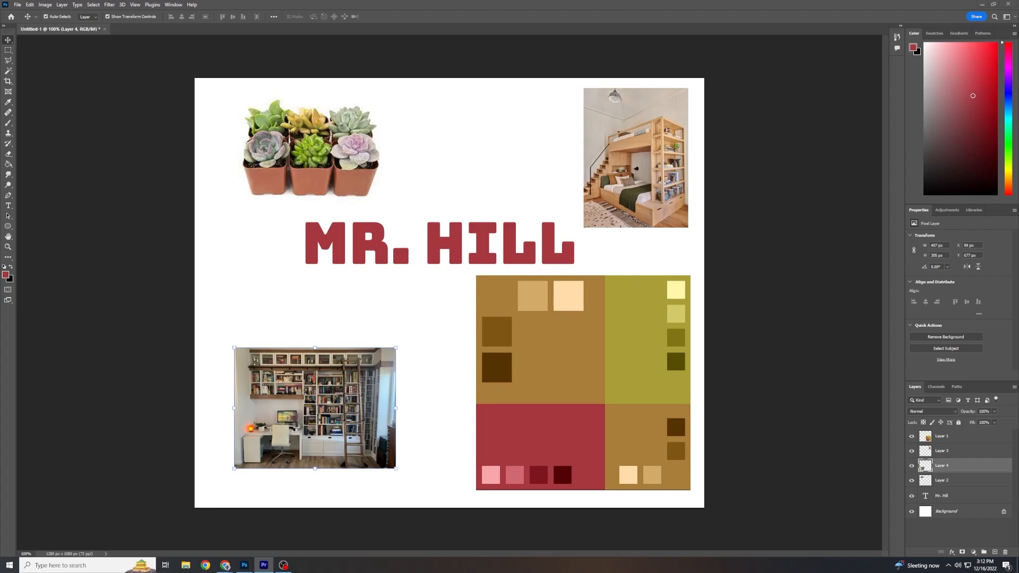
# - Create a new document 1920 pixels wide and 1080 pixels high
pyautogui.click(18, 5)
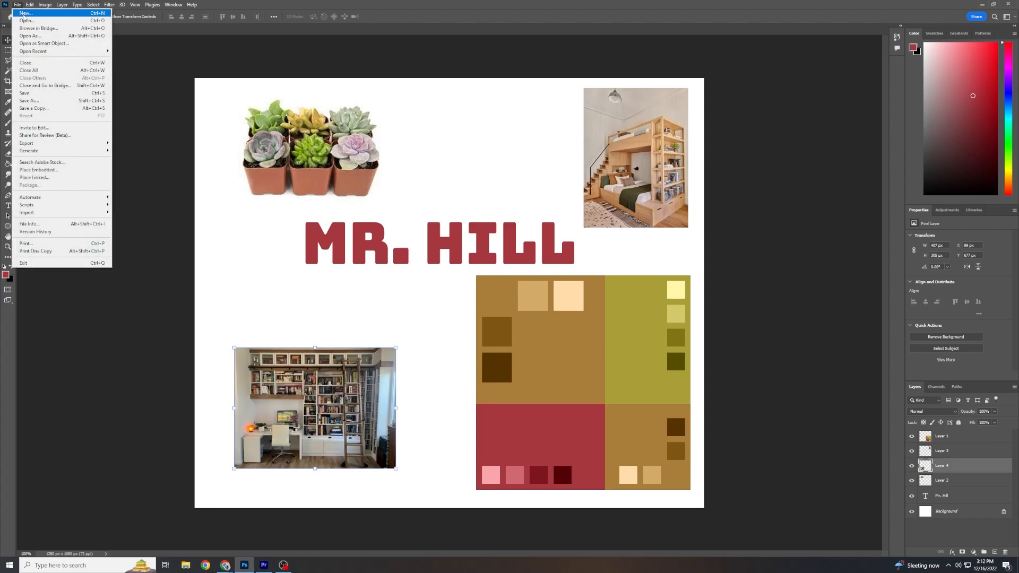
pyautogui.click(24, 14)
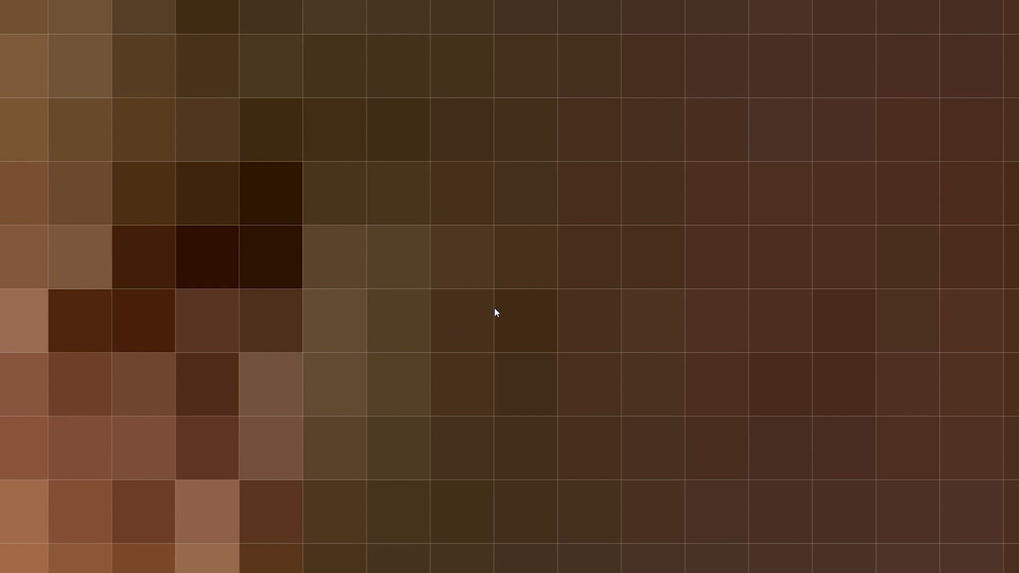
pyautogui.scroll(-5, 495, 307)
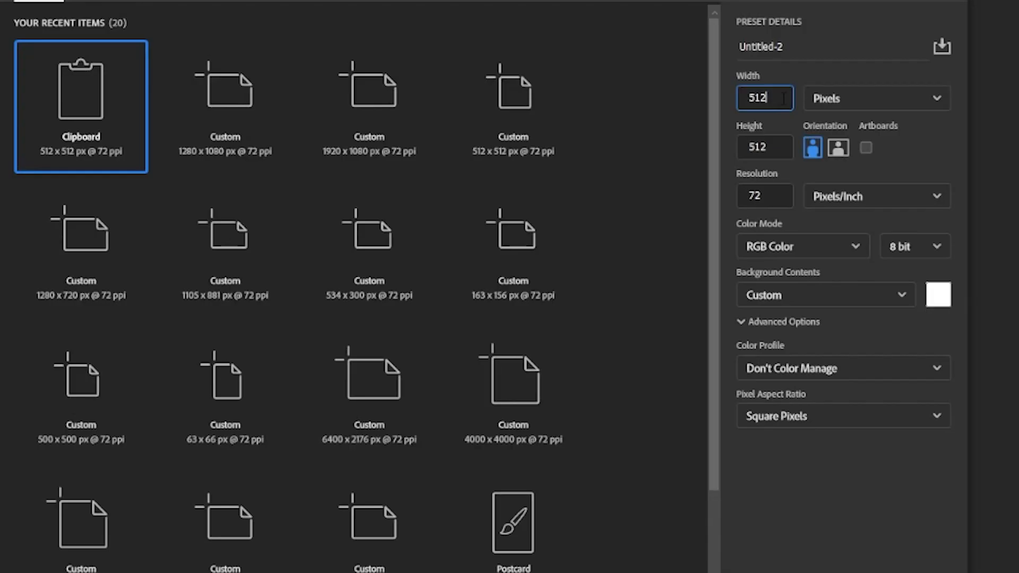
pyautogui.doubleClick(783, 99)
pyautogui.write('1920')
pyautogui.press('Tab')
pyautogui.write('1080')
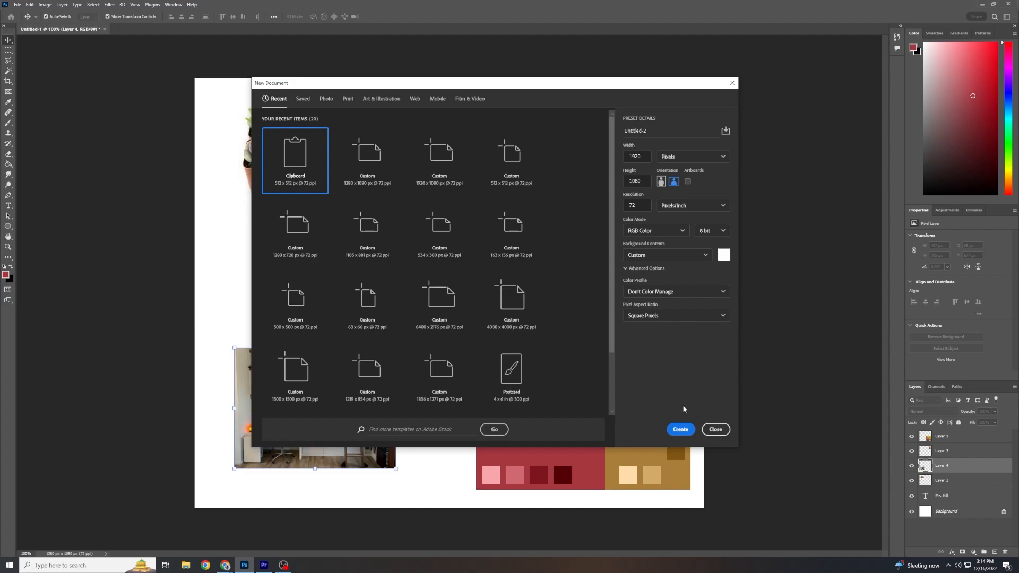
pyautogui.click(681, 430)
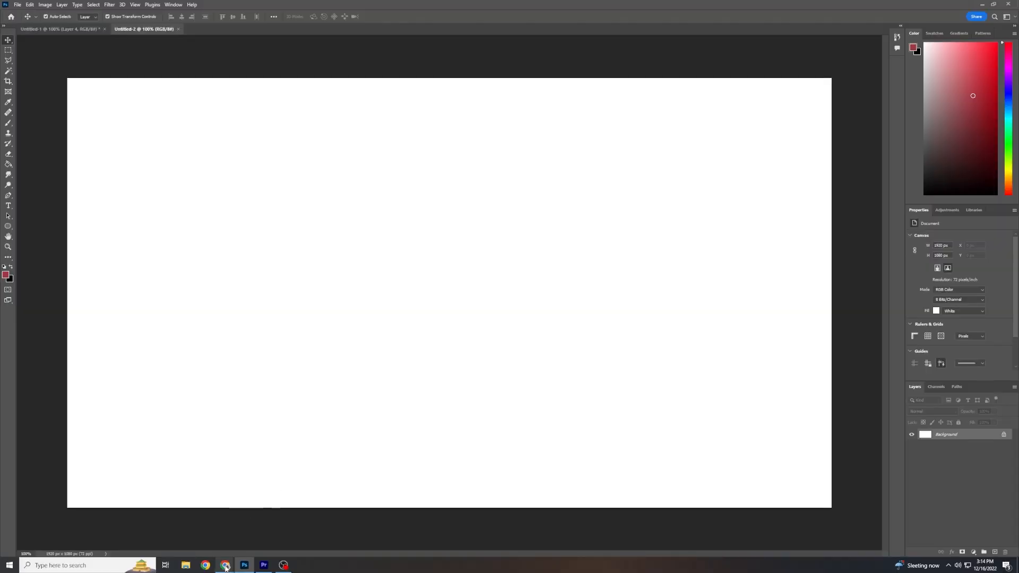
# - On the Paletton site in Chrome, build an adjacent three-color scheme with a red base hue of 8°
pyautogui.moveTo(225, 564)
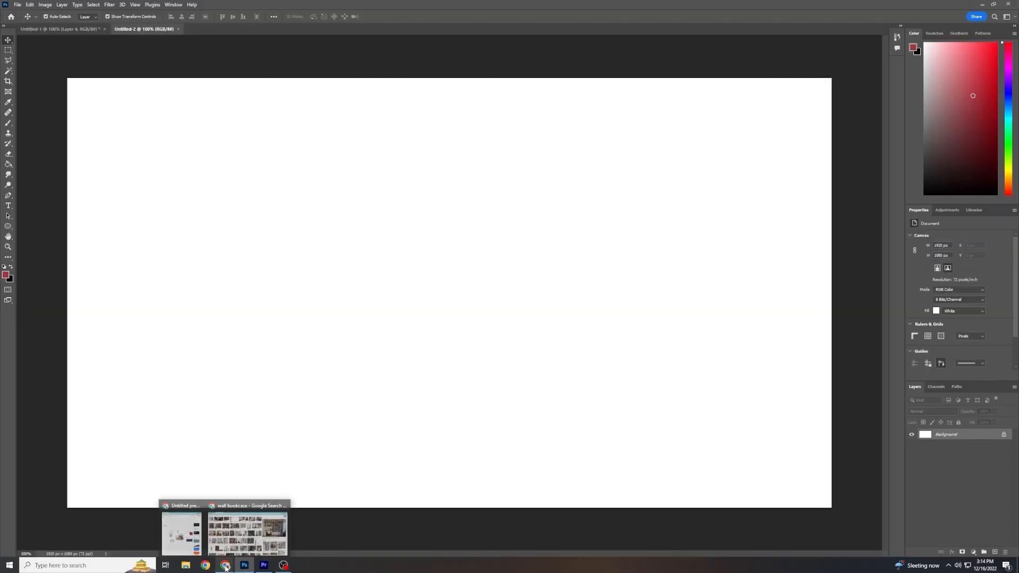
pyautogui.click(192, 539)
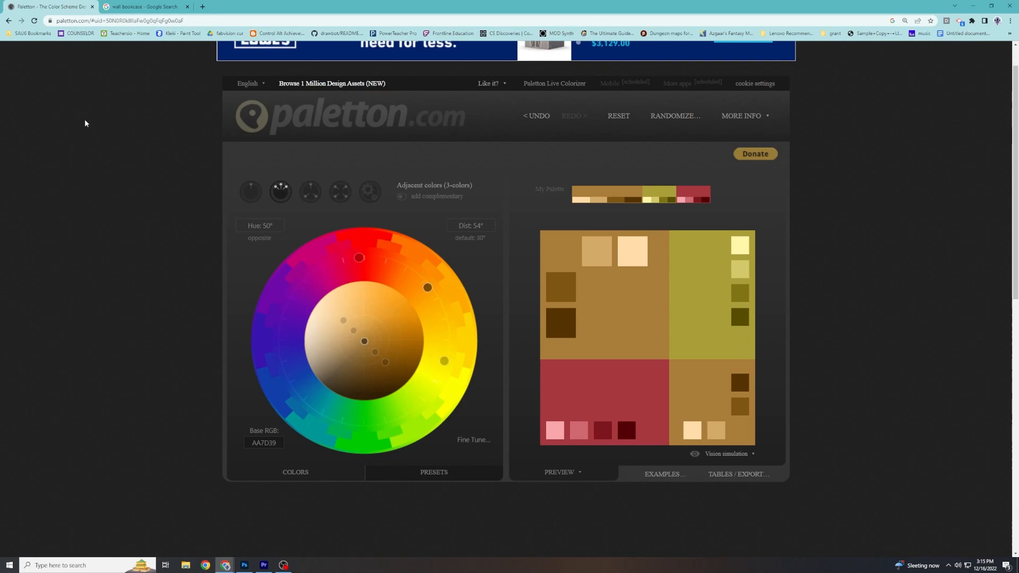
pyautogui.click(251, 192)
pyautogui.moveTo(359, 257); pyautogui.dragTo(346, 227)
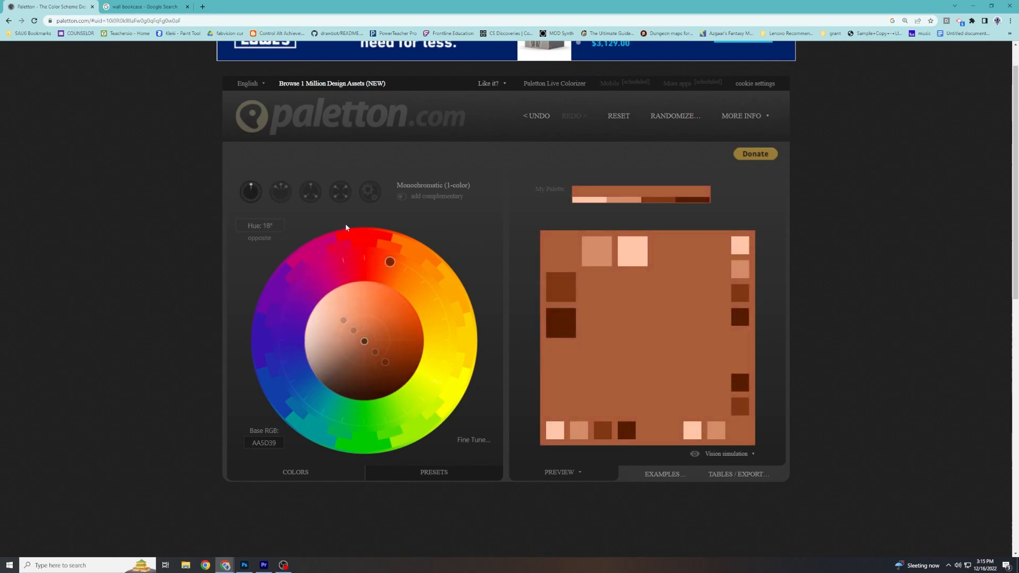
pyautogui.click(440, 308)
pyautogui.click(281, 192)
pyautogui.click(374, 259)
# - Capture the square palette preview as a screen snip and switch back to Photoshop
pyautogui.press('super+shift+s')
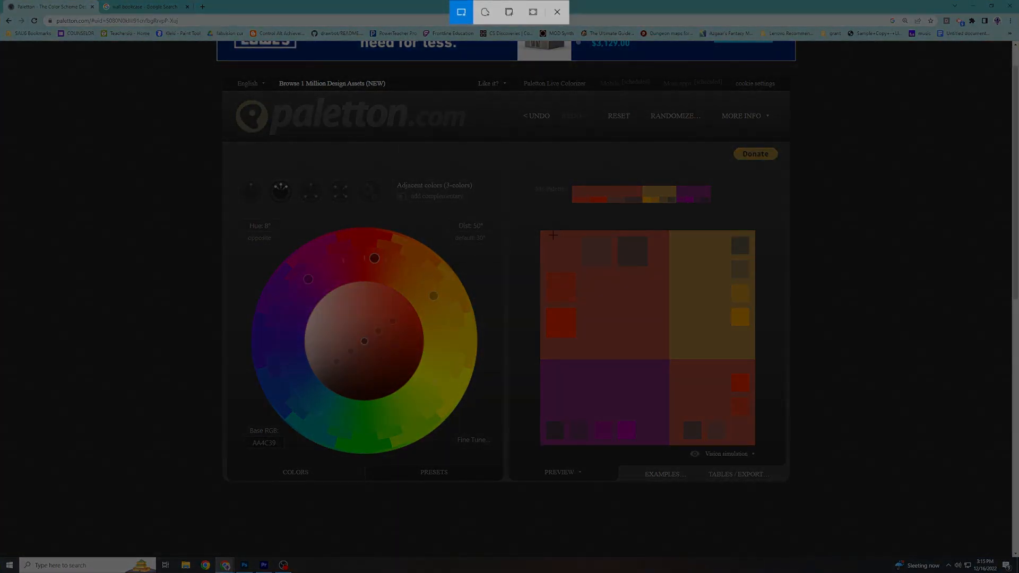
pyautogui.moveTo(540, 229)
pyautogui.mouseDown()
pyautogui.moveTo(658, 361)
pyautogui.moveTo(754, 444)
pyautogui.mouseUp()
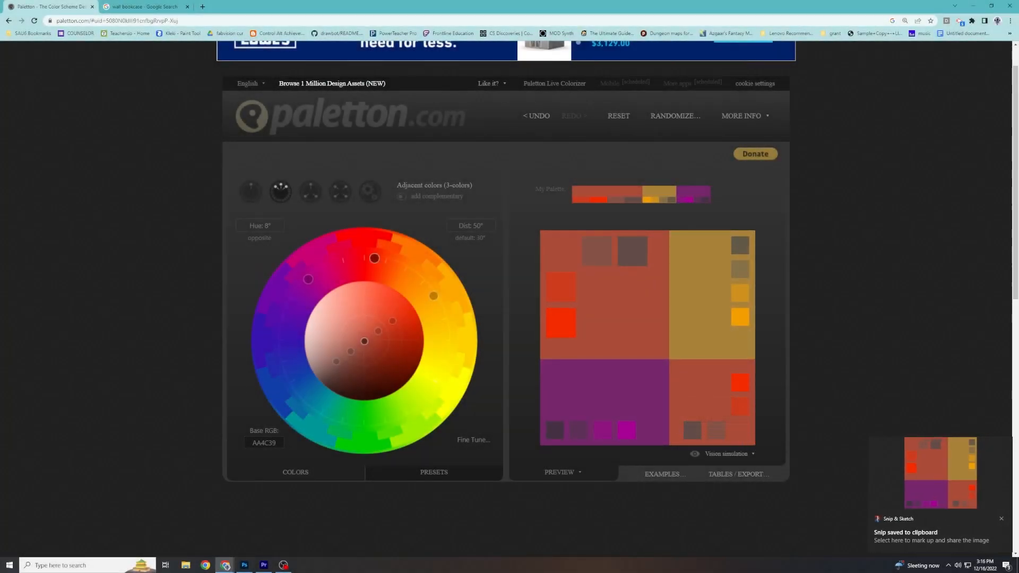
pyautogui.hotkey('alt', 'Tab')
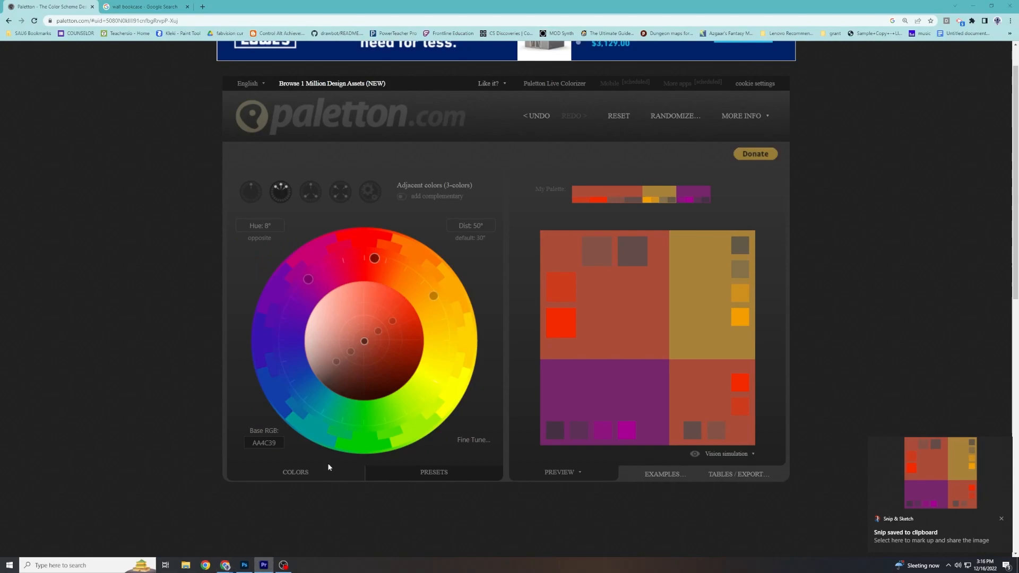
pyautogui.click(244, 565)
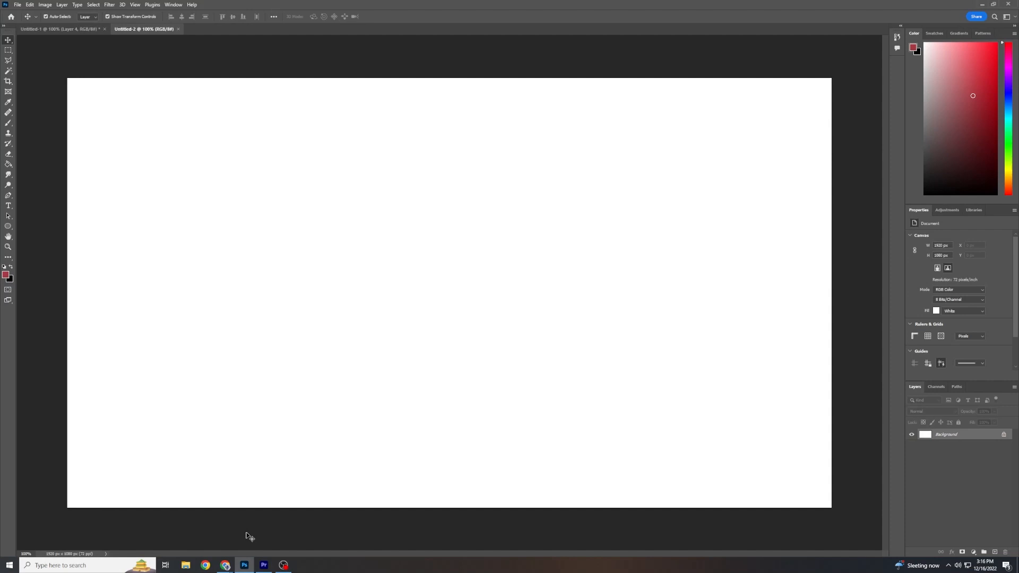
# - Add a new layer to the blank document and paste the palette snip into it
pyautogui.click(995, 553)
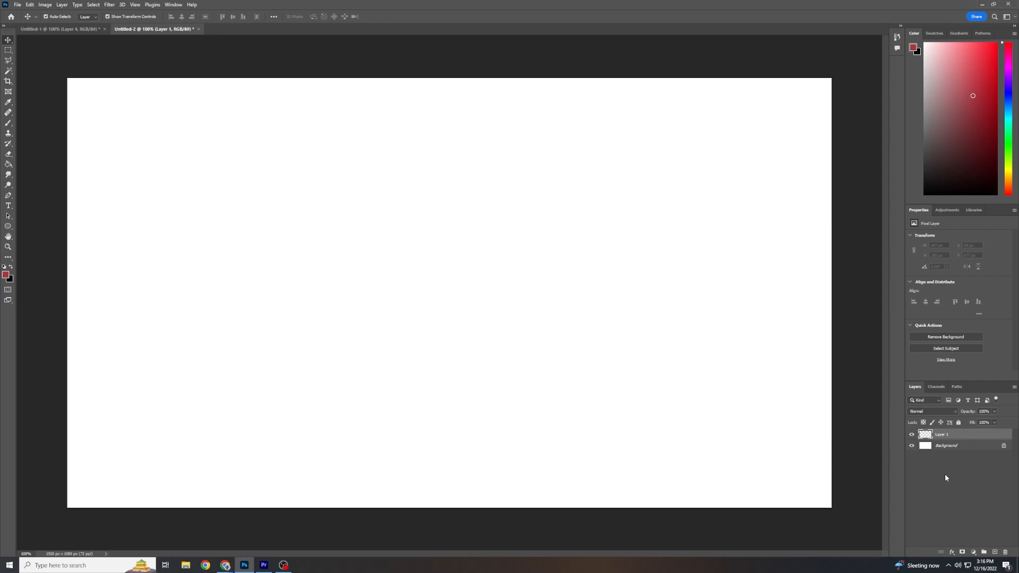
pyautogui.click(30, 4)
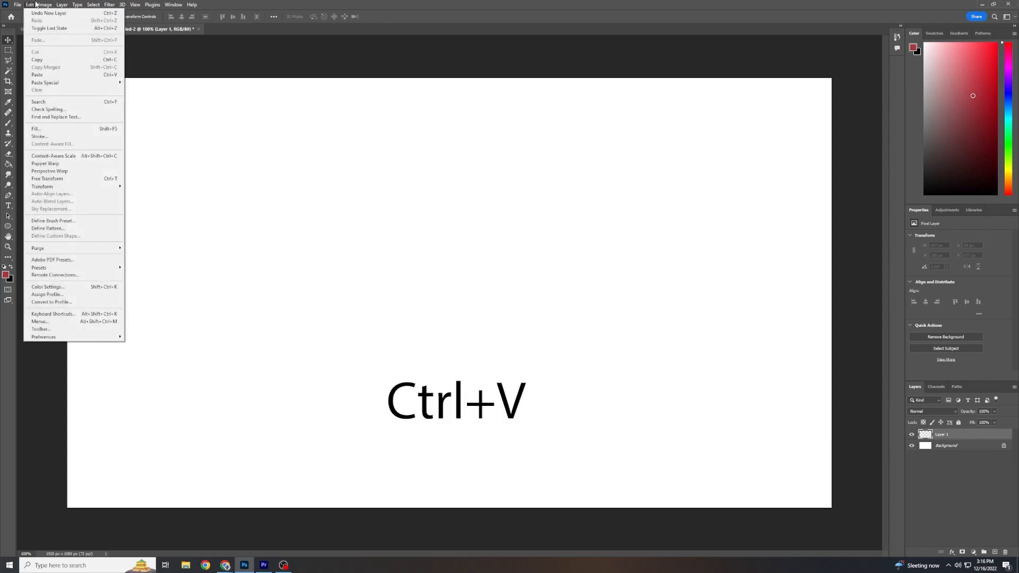
pyautogui.click(62, 76)
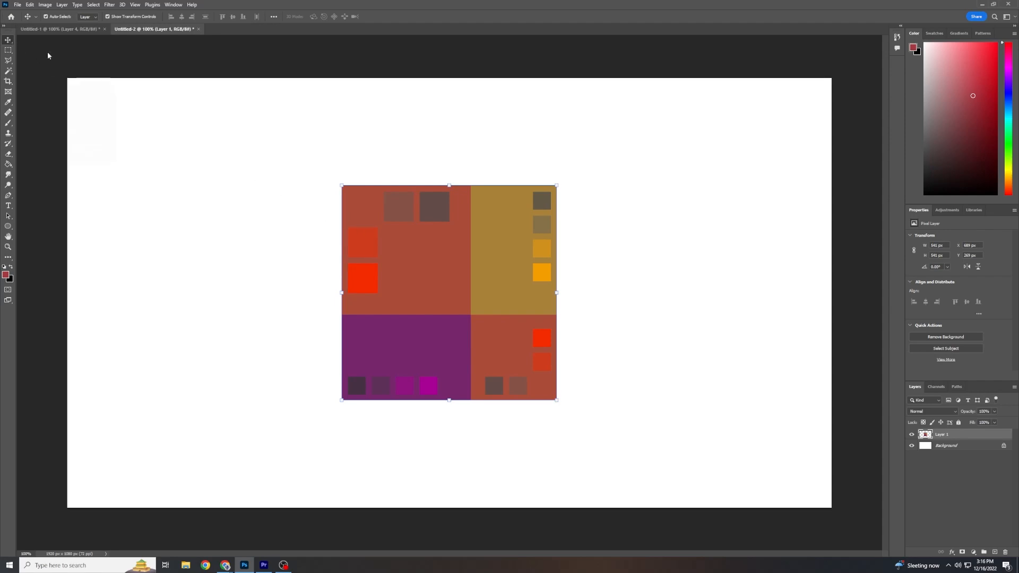
# - Move the palette image around the canvas with the Move tool, leaving it slightly off-center toward the canvas's lower left
pyautogui.moveTo(491, 304); pyautogui.dragTo(639, 368)
pyautogui.moveTo(679, 281); pyautogui.dragTo(682, 278)
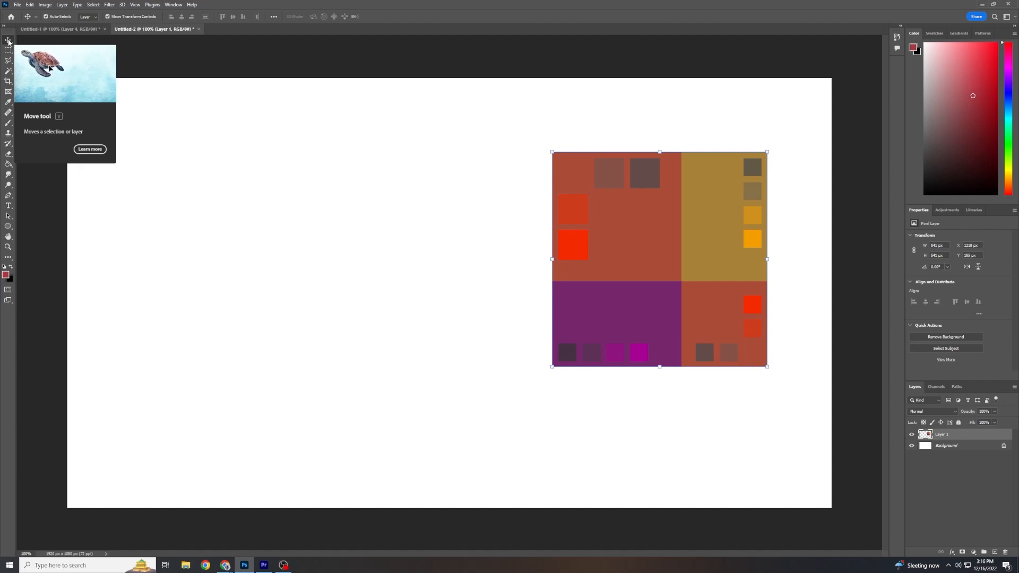
pyautogui.moveTo(707, 211); pyautogui.dragTo(460, 225)
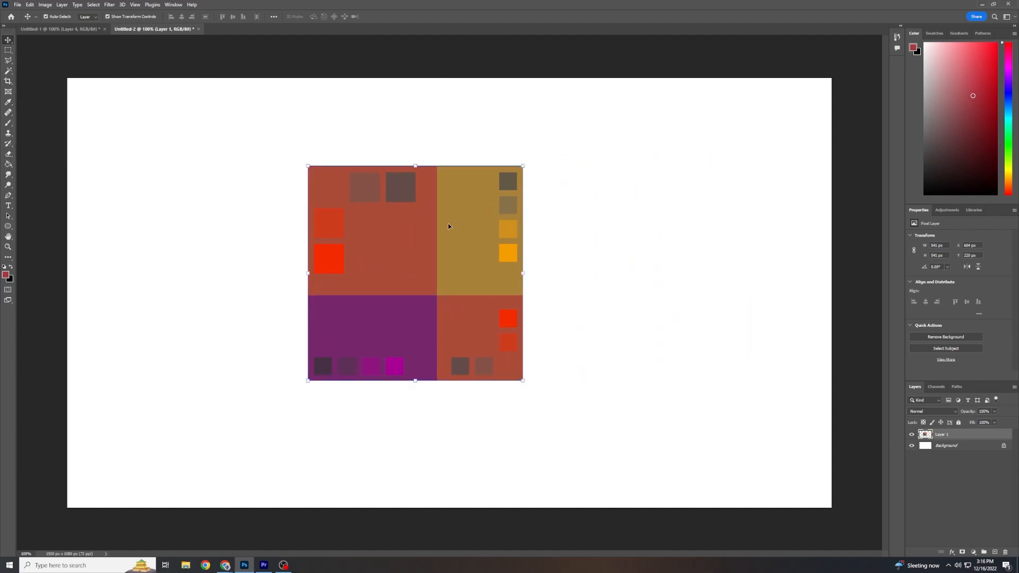
pyautogui.moveTo(448, 226); pyautogui.dragTo(460, 258)
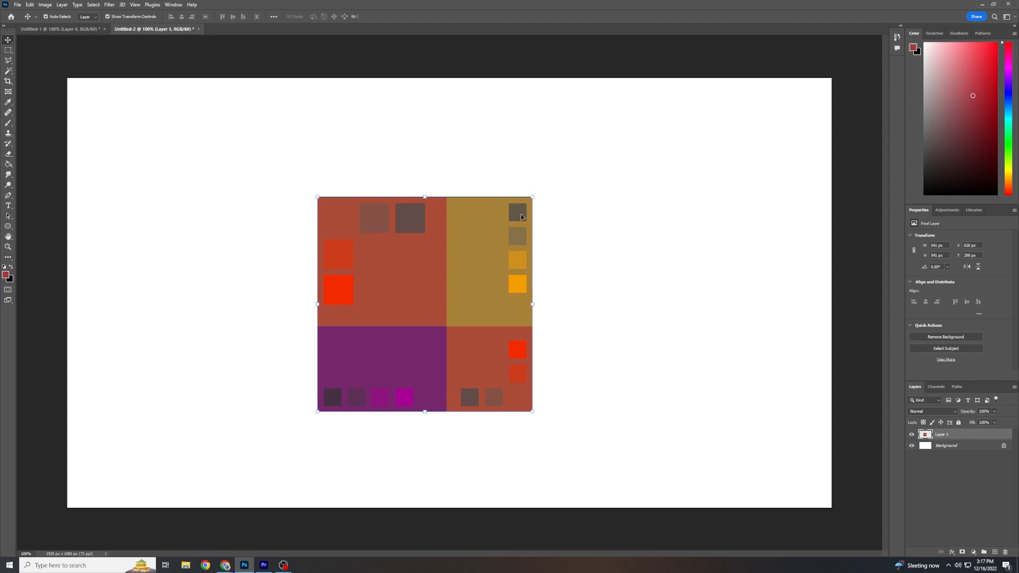
# - Try to stretch the palette image wider and flatter without keeping its proportions, and undo the distortion
pyautogui.click(107, 17)
pyautogui.click(107, 17)
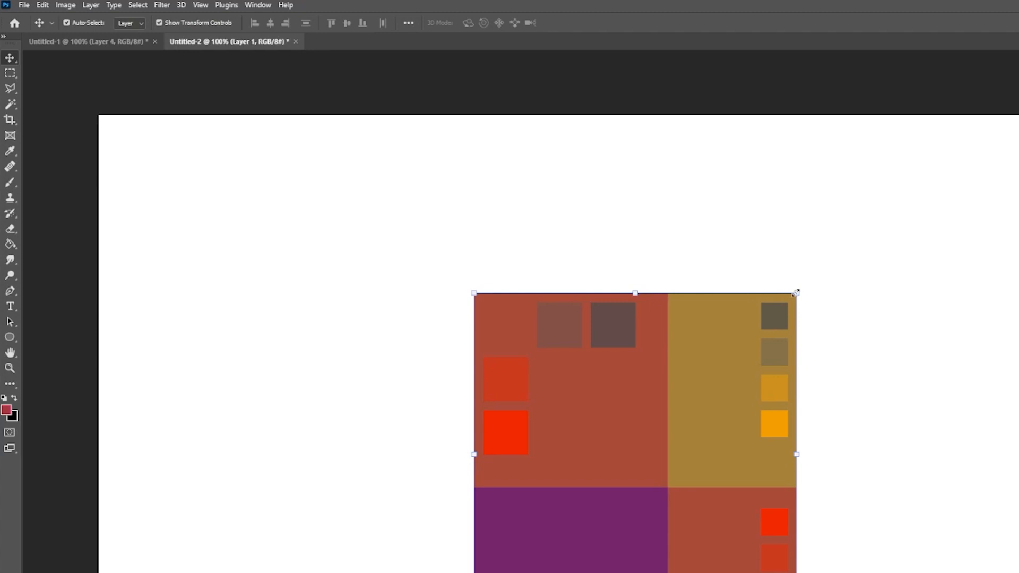
pyautogui.click(796, 292)
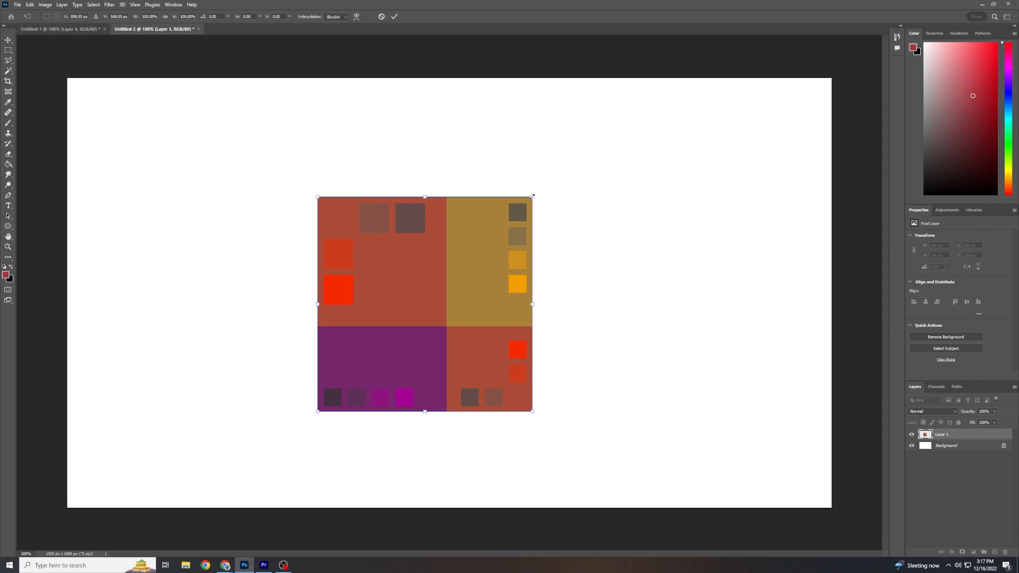
pyautogui.moveTo(532, 196); pyautogui.dragTo(655, 296)
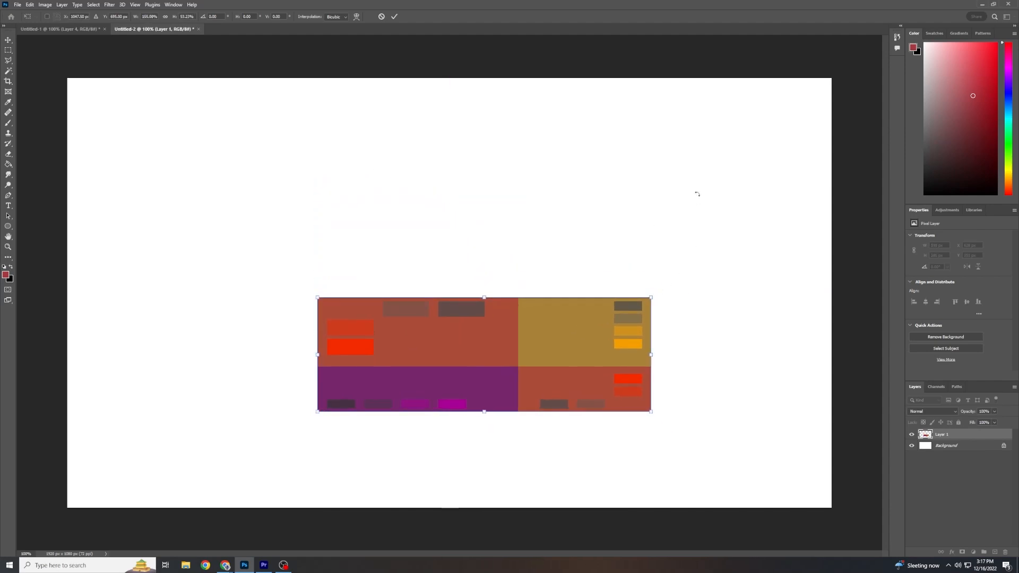
pyautogui.hotkey('ctrl', 'z')
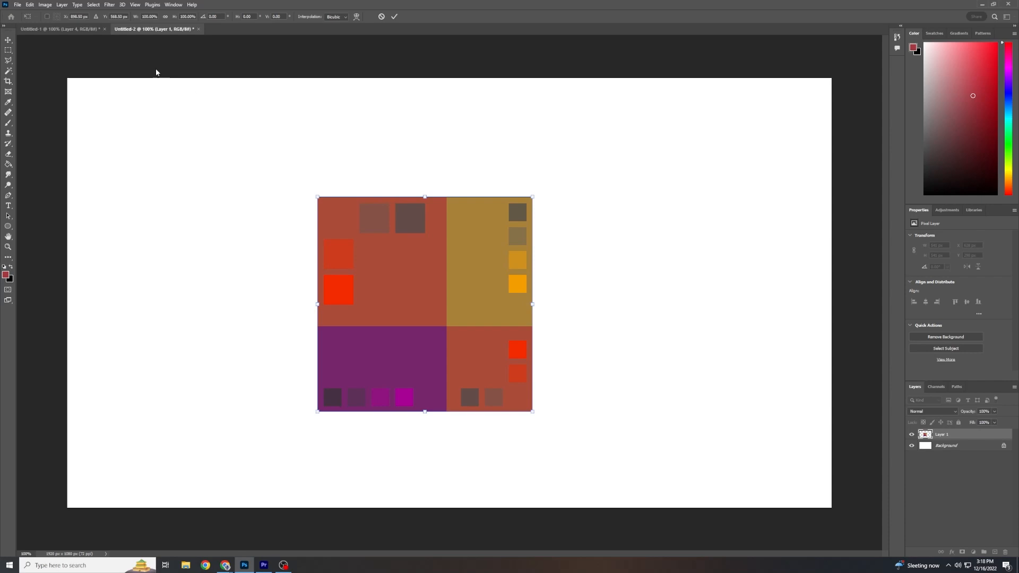
# - Lock the aspect ratio, scale the palette image to about 663 px square and place it in the canvas's upper-right corner
pyautogui.click(165, 18)
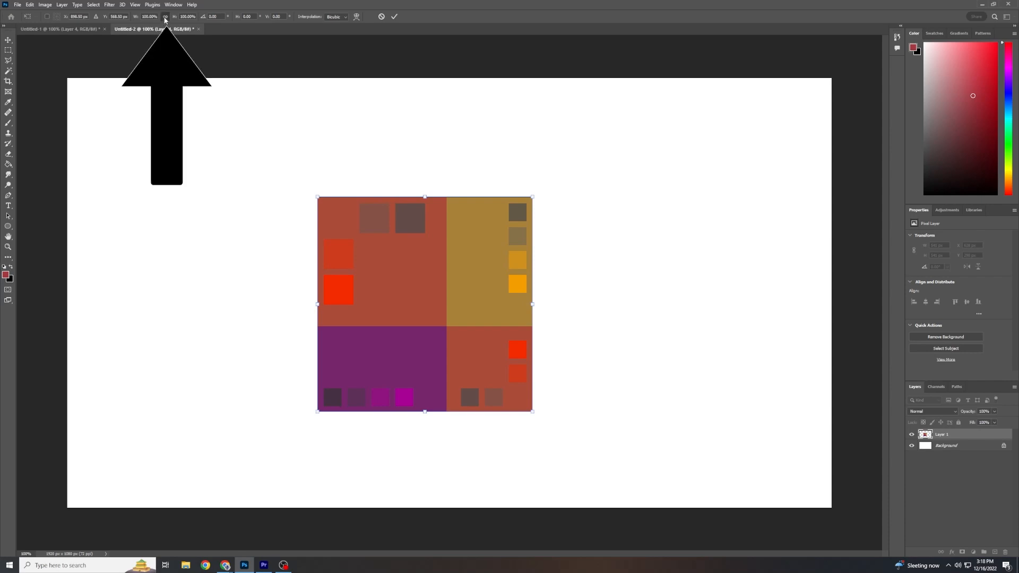
pyautogui.moveTo(531, 195); pyautogui.dragTo(456, 274)
pyautogui.moveTo(456, 342); pyautogui.dragTo(581, 339)
pyautogui.moveTo(490, 332); pyautogui.dragTo(726, 209)
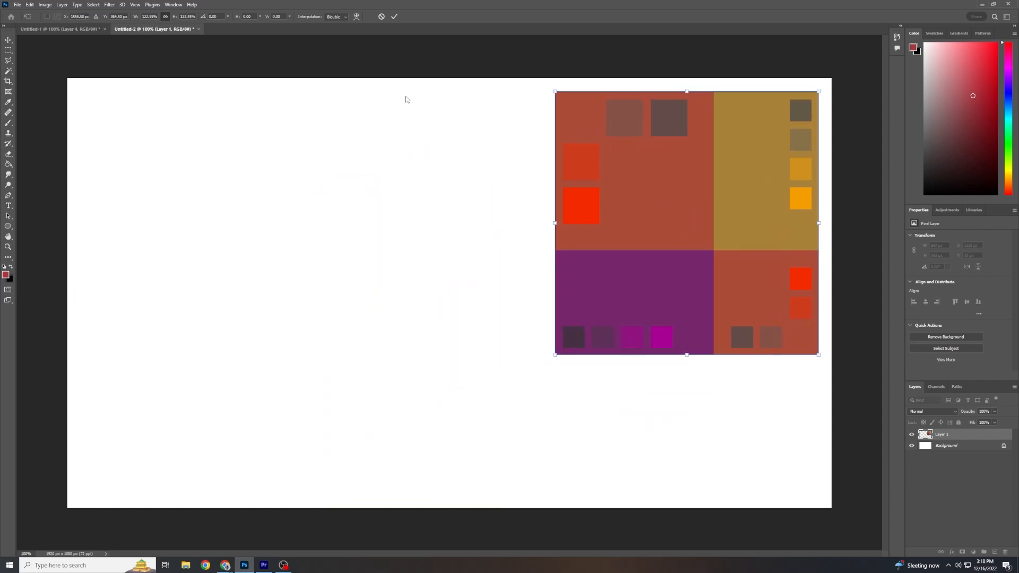
pyautogui.click(395, 18)
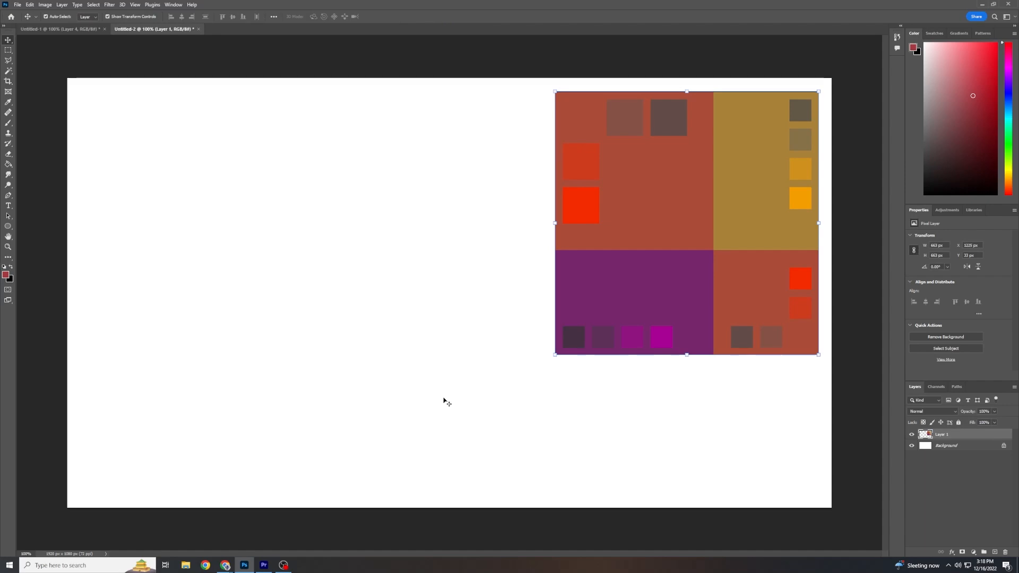
# - Switch to the Google Images page in Chrome and search for honey combs
pyautogui.moveTo(223, 569)
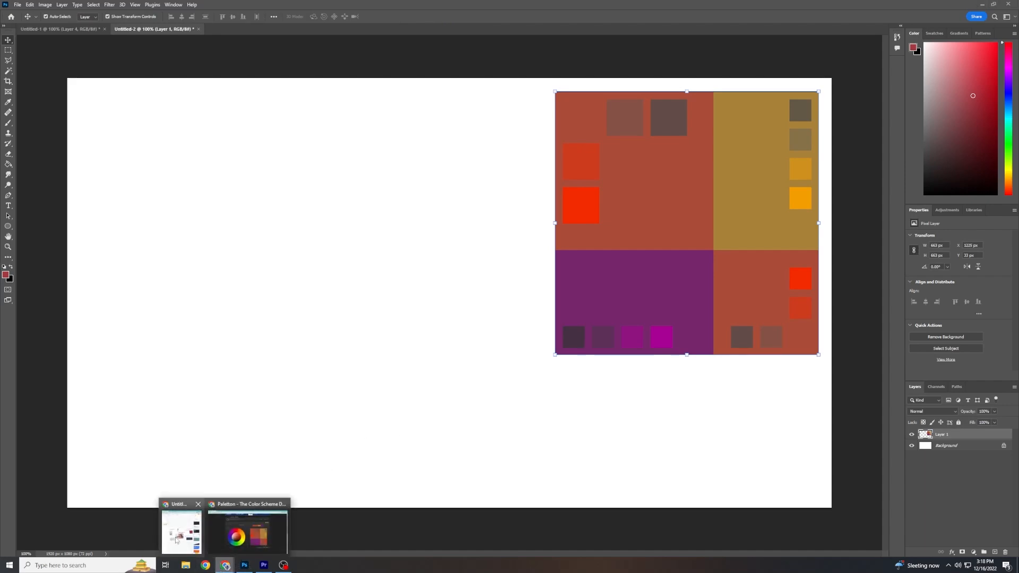
pyautogui.click(247, 534)
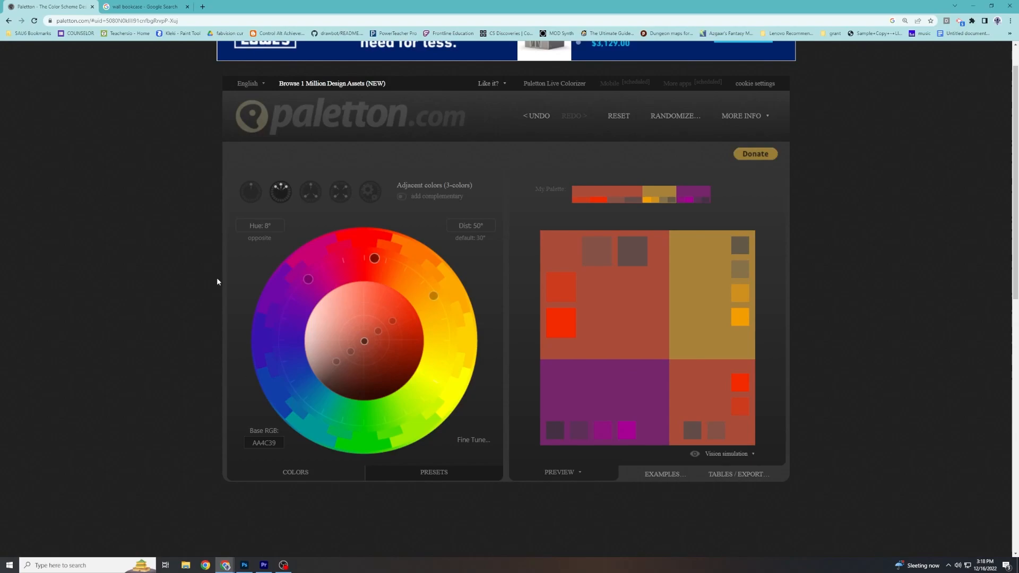
pyautogui.click(167, 8)
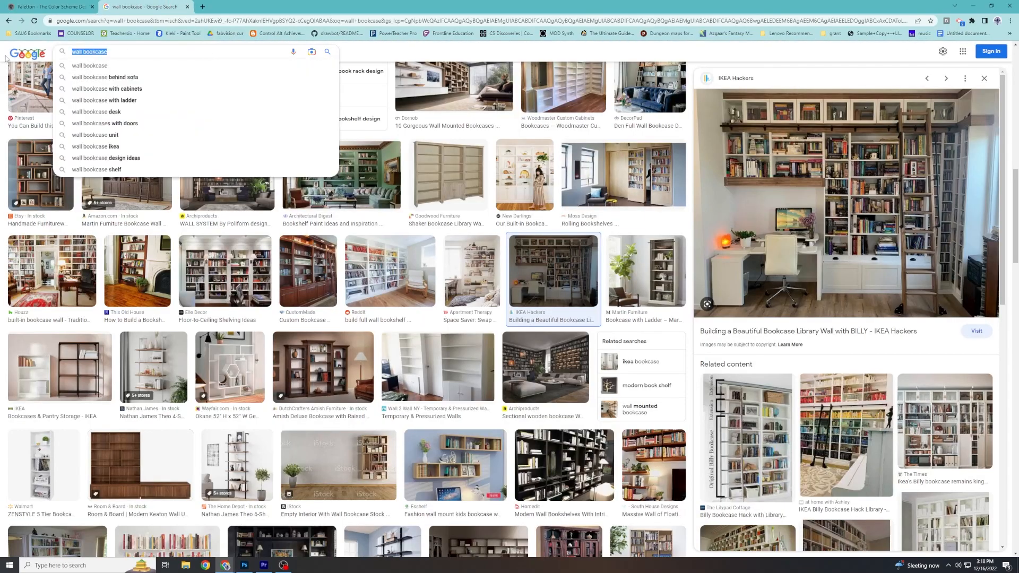
pyautogui.write('honey combs')
pyautogui.press('Return')
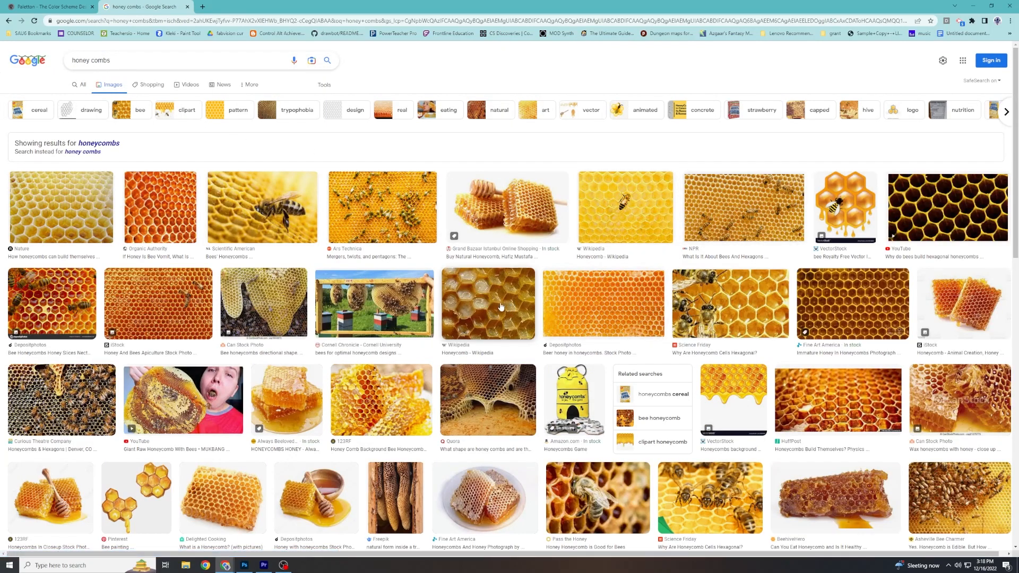
# - Copy the orange honeycomb image from Organic Authority and switch back to Photoshop
pyautogui.click(153, 227)
pyautogui.rightClick(771, 165)
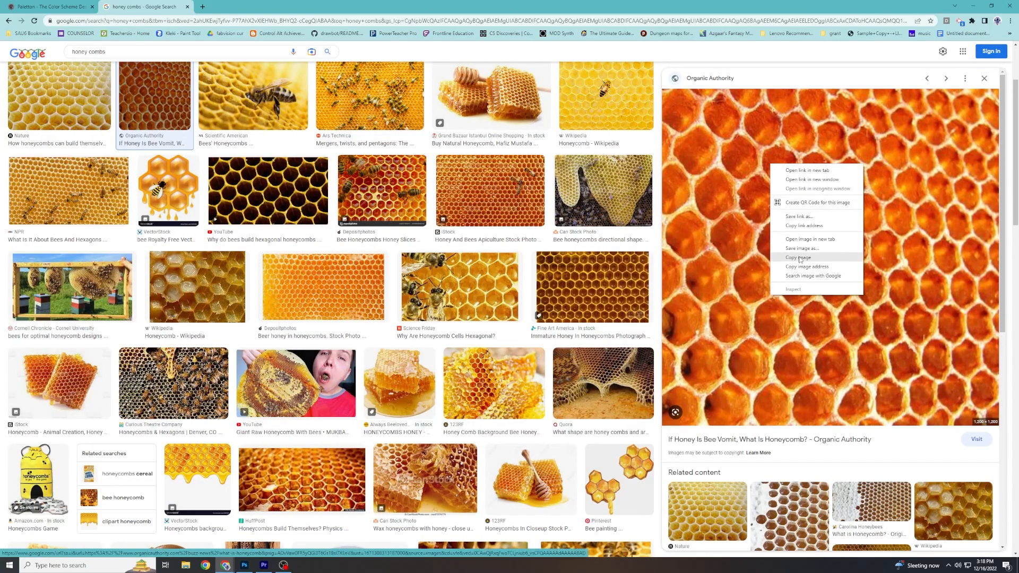
pyautogui.click(800, 258)
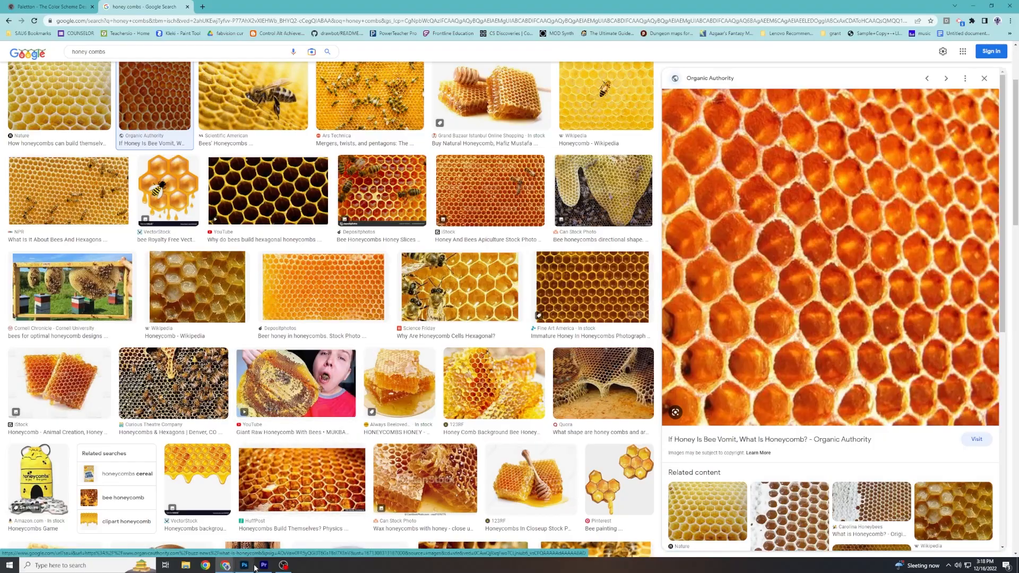
pyautogui.click(245, 566)
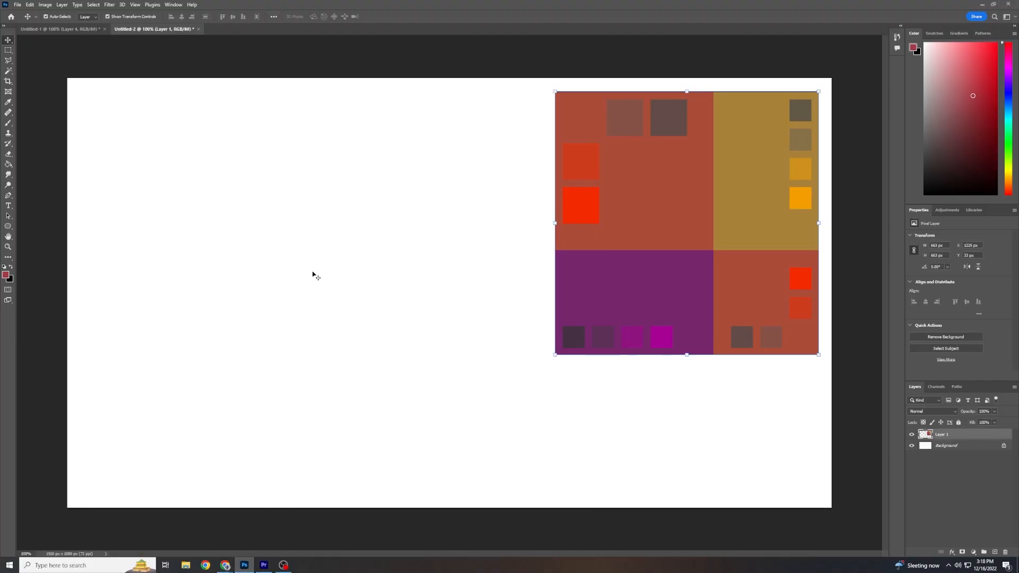
# - Paste the honeycomb image, scale it proportionally to about 383 px square and place it directly below the palette
pyautogui.hotkey('ctrl', 'v')
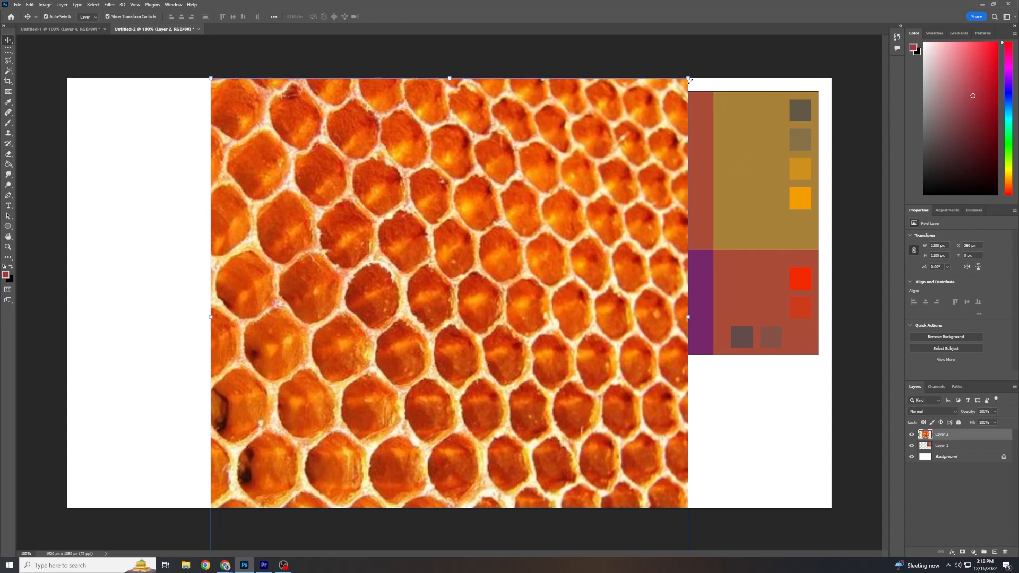
pyautogui.moveTo(688, 78); pyautogui.dragTo(404, 354)
pyautogui.moveTo(371, 403); pyautogui.dragTo(766, 403)
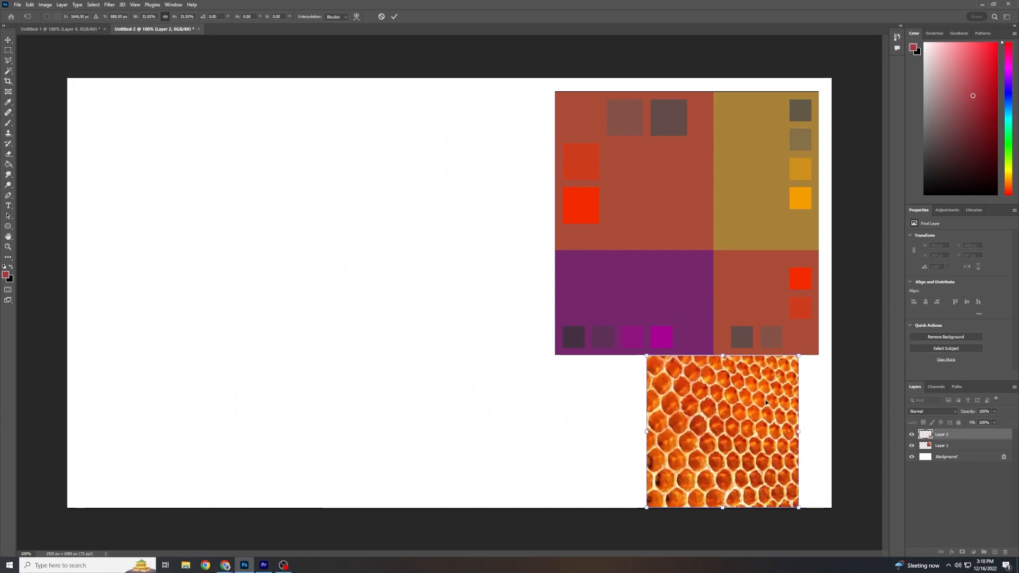
pyautogui.click(393, 17)
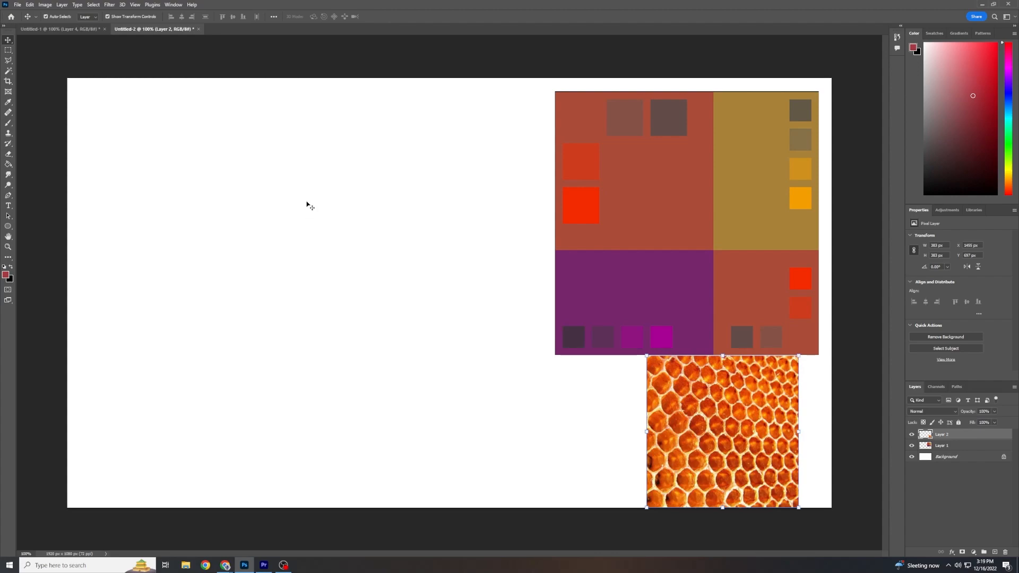
# - Reposition the honeycomb and palette images with Auto-Select off, choosing each one's layer before moving it
pyautogui.moveTo(689, 277); pyautogui.dragTo(684, 298)
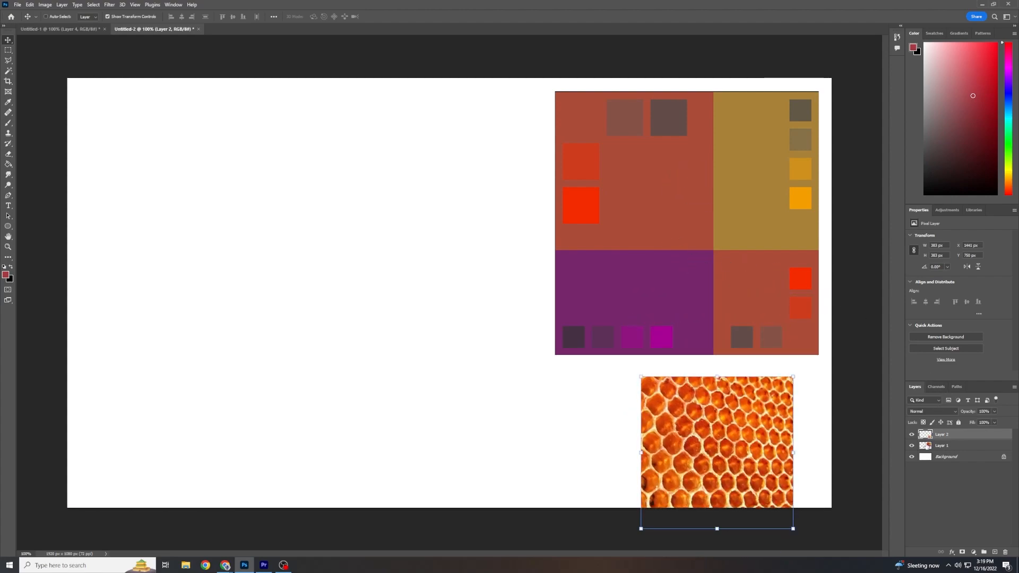
pyautogui.click(942, 445)
pyautogui.moveTo(722, 433); pyautogui.dragTo(652, 299)
pyautogui.click(936, 435)
pyautogui.moveTo(759, 432); pyautogui.dragTo(758, 406)
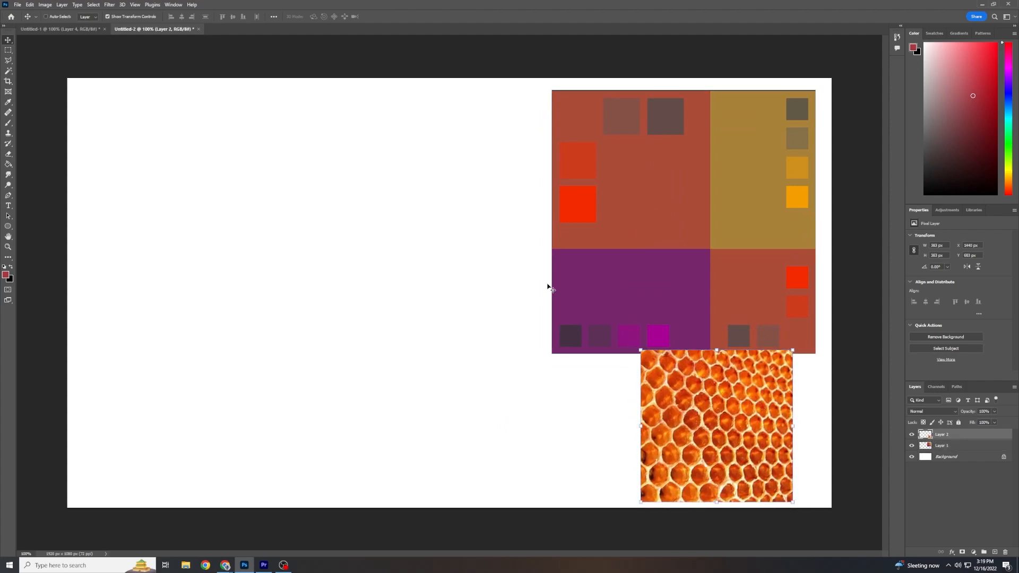
# - Turn on Auto-Select and move the palette and honeycomb images directly, leaving the palette in the canvas's upper right and the honeycomb below it
pyautogui.click(46, 17)
pyautogui.moveTo(703, 202); pyautogui.dragTo(491, 209)
pyautogui.moveTo(724, 415); pyautogui.dragTo(570, 421)
pyautogui.moveTo(507, 257); pyautogui.dragTo(690, 254)
pyautogui.moveTo(549, 417); pyautogui.dragTo(690, 418)
pyautogui.moveTo(660, 280); pyautogui.dragTo(570, 279)
pyautogui.moveTo(730, 451); pyautogui.dragTo(609, 444)
pyautogui.moveTo(607, 315); pyautogui.dragTo(694, 298)
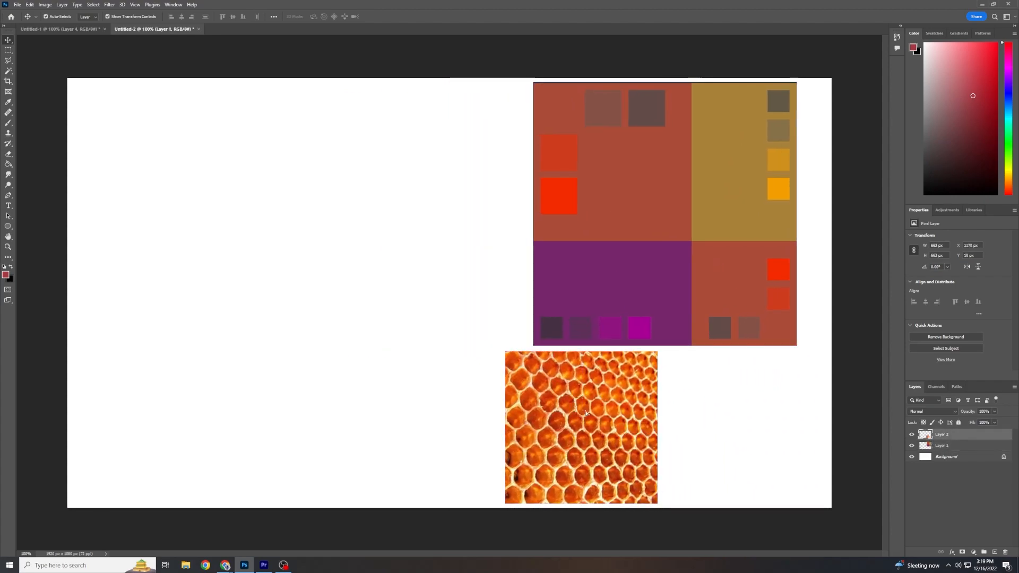
pyautogui.moveTo(579, 408); pyautogui.dragTo(700, 408)
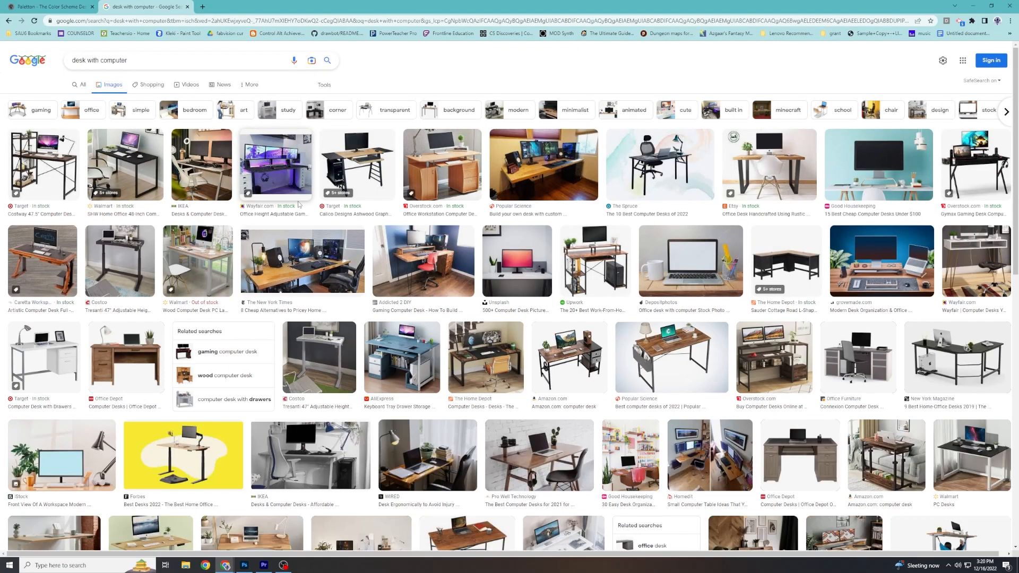
# - Look through the Google image results for a desk with computer in Chrome
pyautogui.scroll(-3, 297, 204)
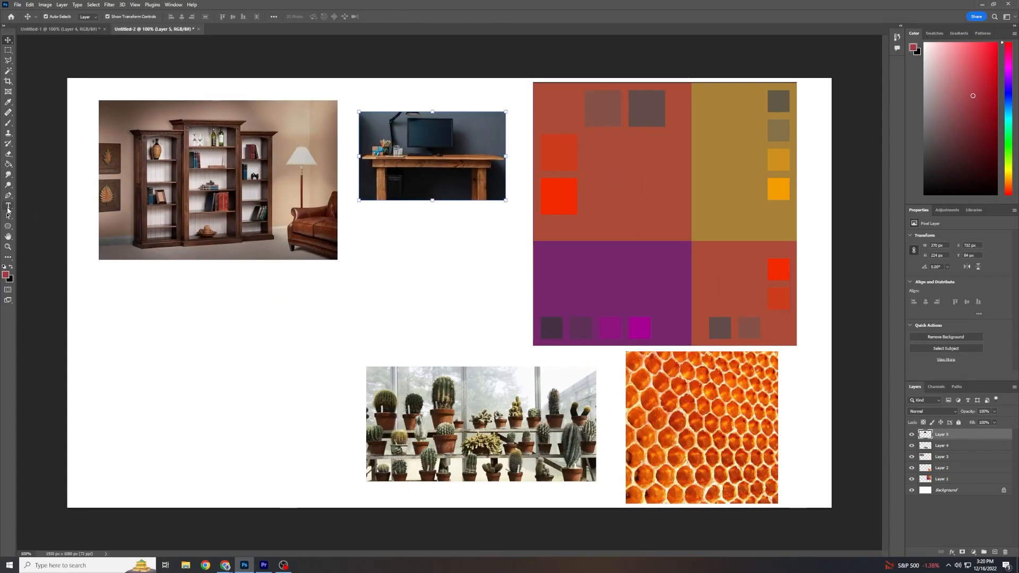
# - Add a horizontal text title below the bookcase photo, made of the owner's last name in the possessive and the word Room
pyautogui.click(8, 207)
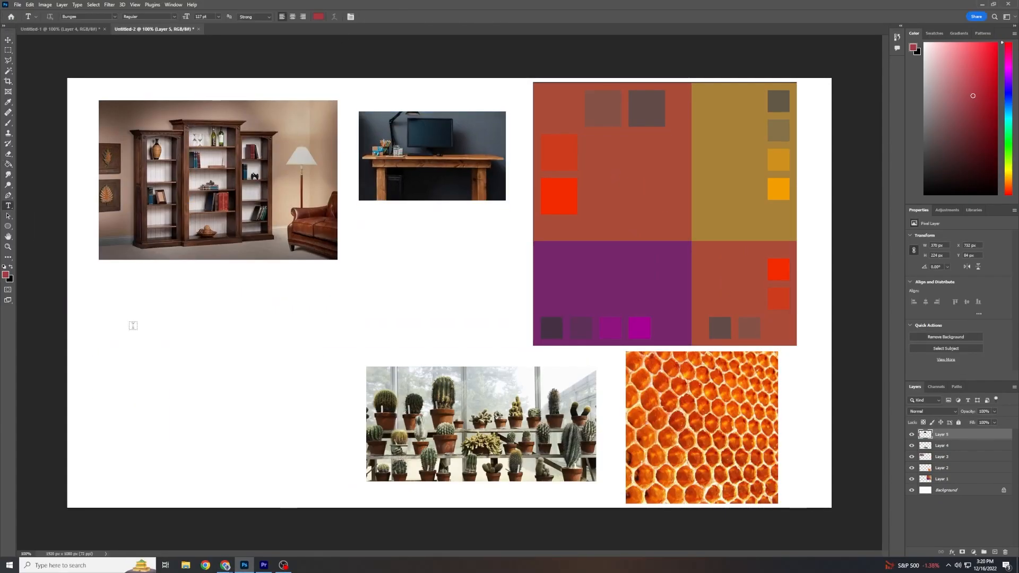
pyautogui.click(133, 325)
pyautogui.write('HILL')
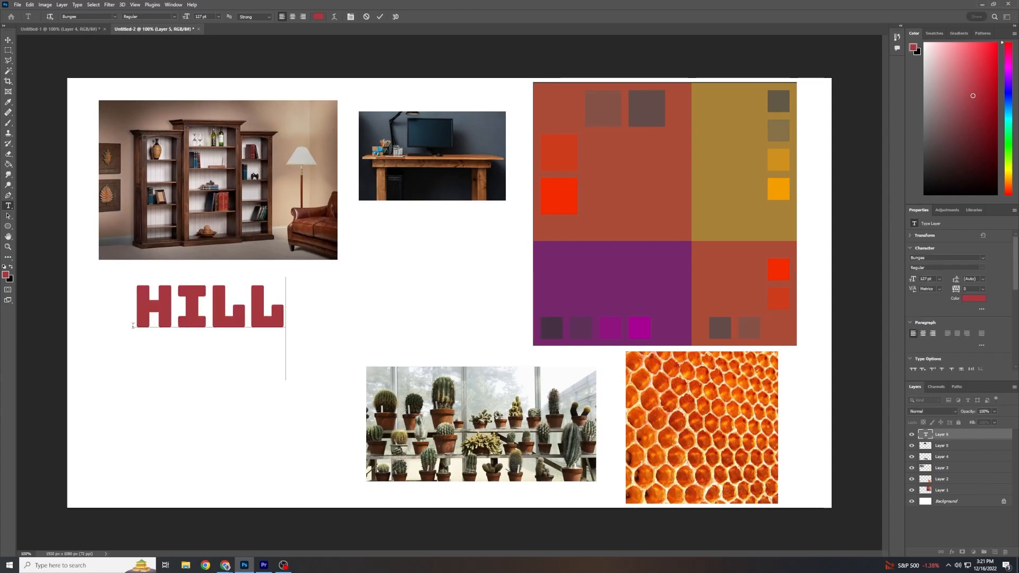
pyautogui.write("'S ROOM")
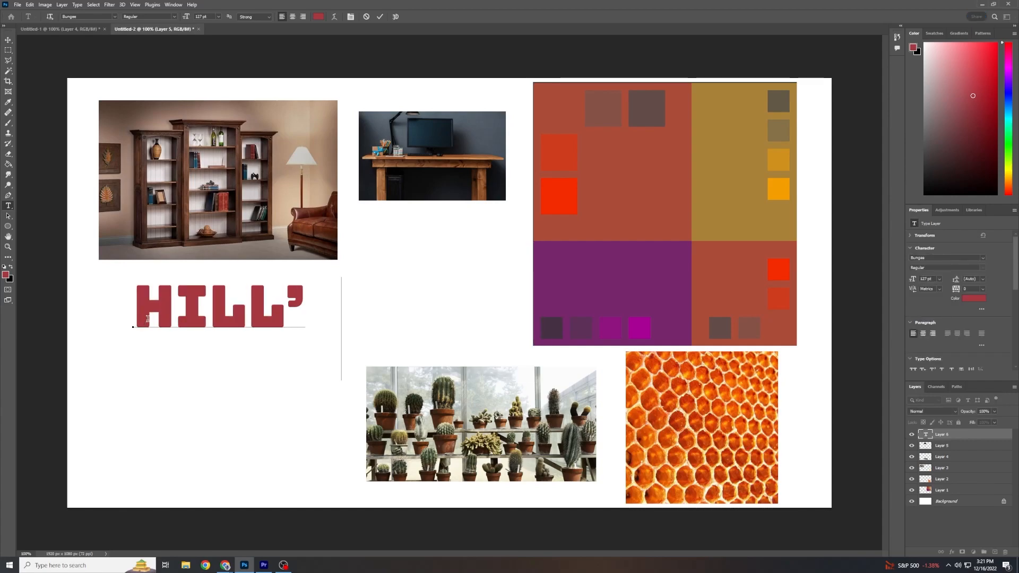
# - Change the font of the whole title to Impact
pyautogui.hotkey('ctrl', 'a')
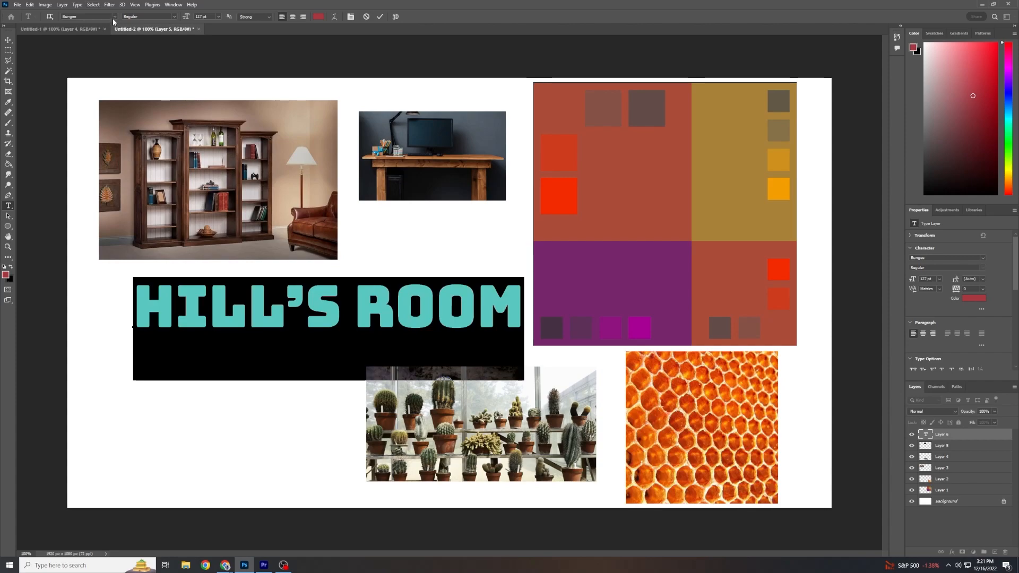
pyautogui.click(114, 17)
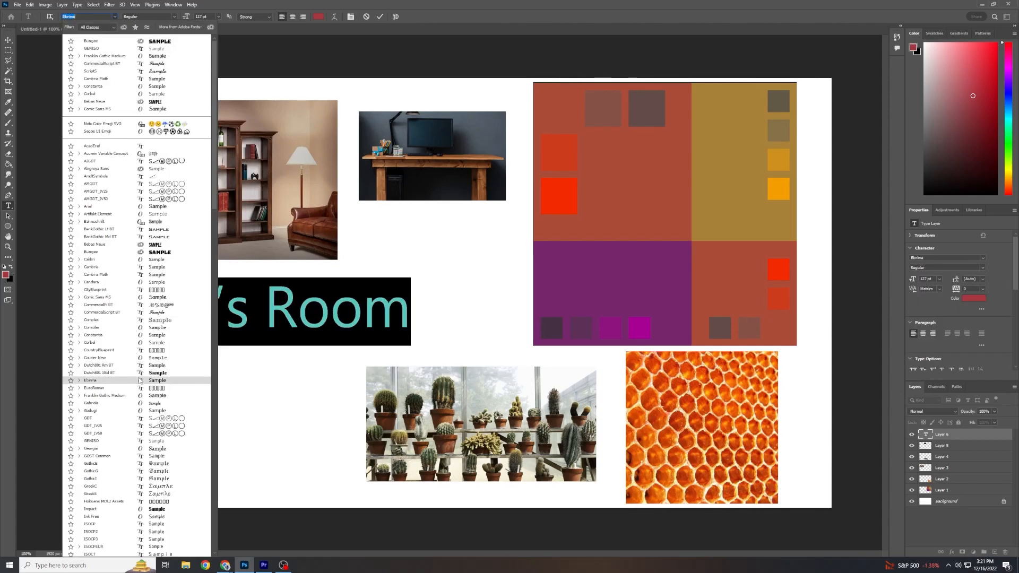
pyautogui.click(139, 509)
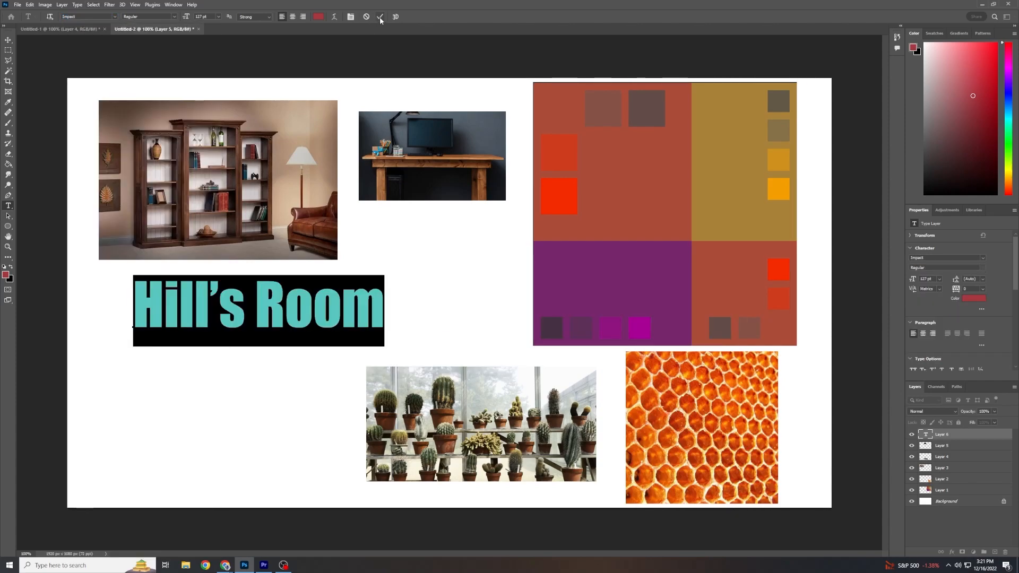
# - Commit the title, select all of its text again and open its text color for editing
pyautogui.click(330, 375)
pyautogui.doubleClick(329, 322)
pyautogui.click(381, 308)
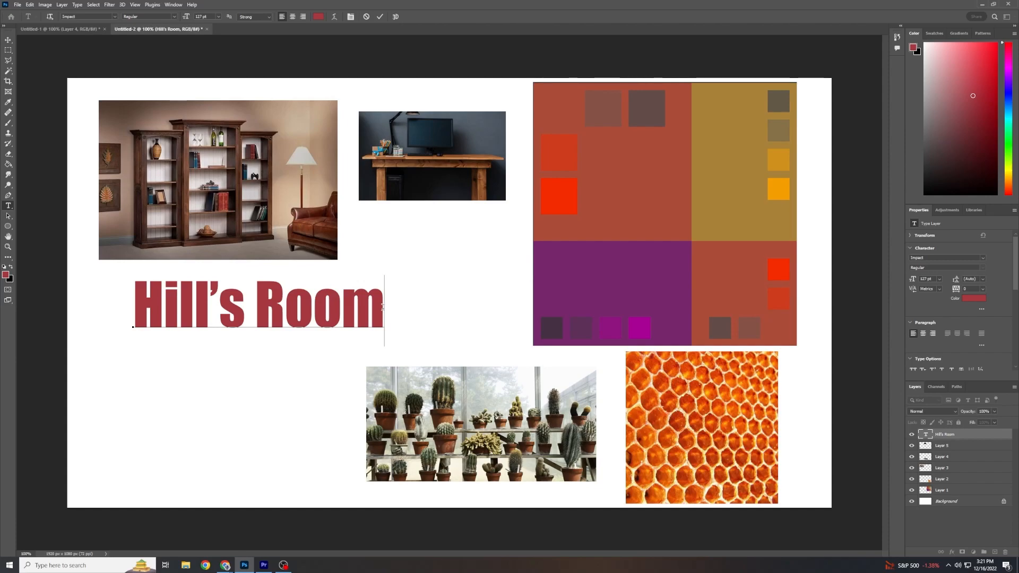
pyautogui.moveTo(382, 307); pyautogui.dragTo(121, 315)
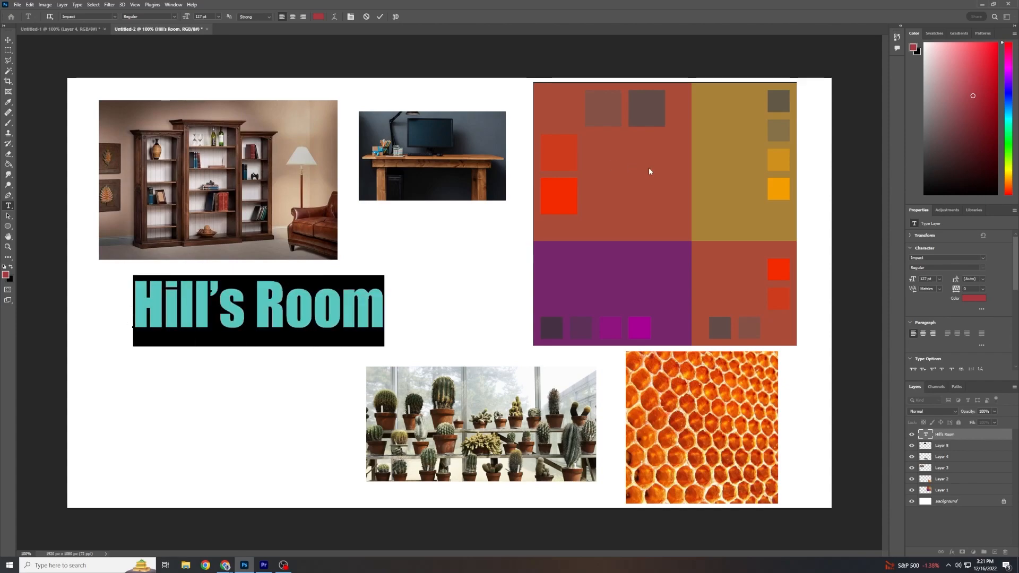
pyautogui.click(969, 299)
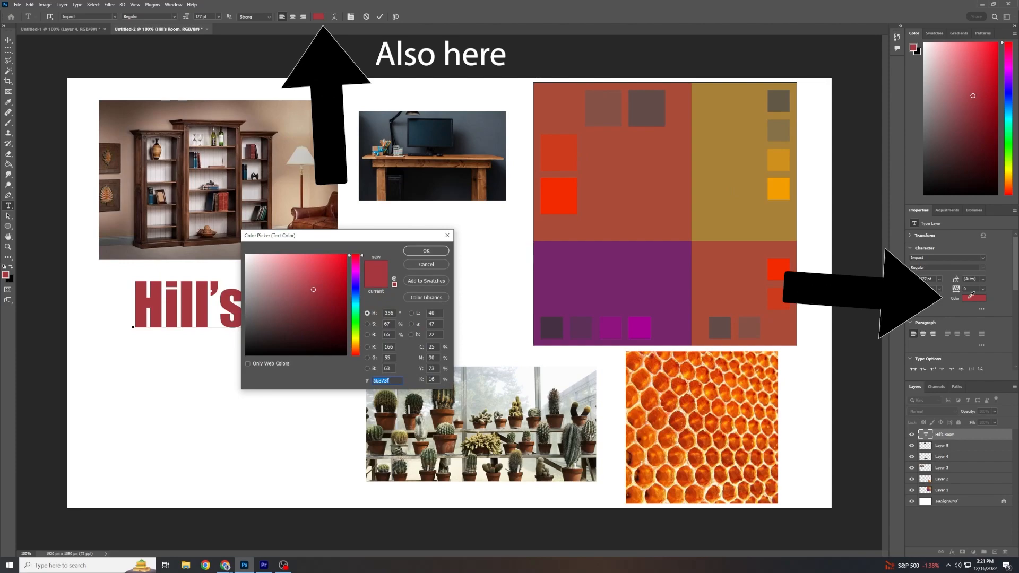
# - Try green shades for the title text, including #4e5b33 and #71922a
pyautogui.moveTo(300, 287)
pyautogui.mouseDown()
pyautogui.moveTo(300, 318)
pyautogui.moveTo(314, 265)
pyautogui.moveTo(354, 285)
pyautogui.moveTo(355, 308)
pyautogui.mouseUp()
pyautogui.moveTo(314, 265)
pyautogui.mouseDown()
pyautogui.moveTo(318, 329)
pyautogui.moveTo(334, 285)
pyautogui.moveTo(297, 313)
pyautogui.mouseUp()
pyautogui.write('4e5b33')
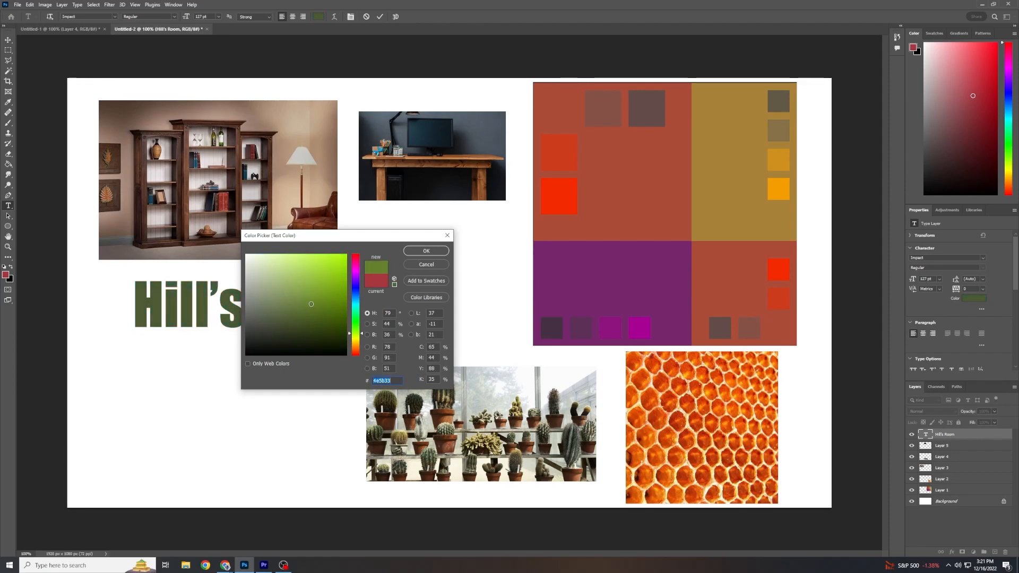
pyautogui.click(317, 297)
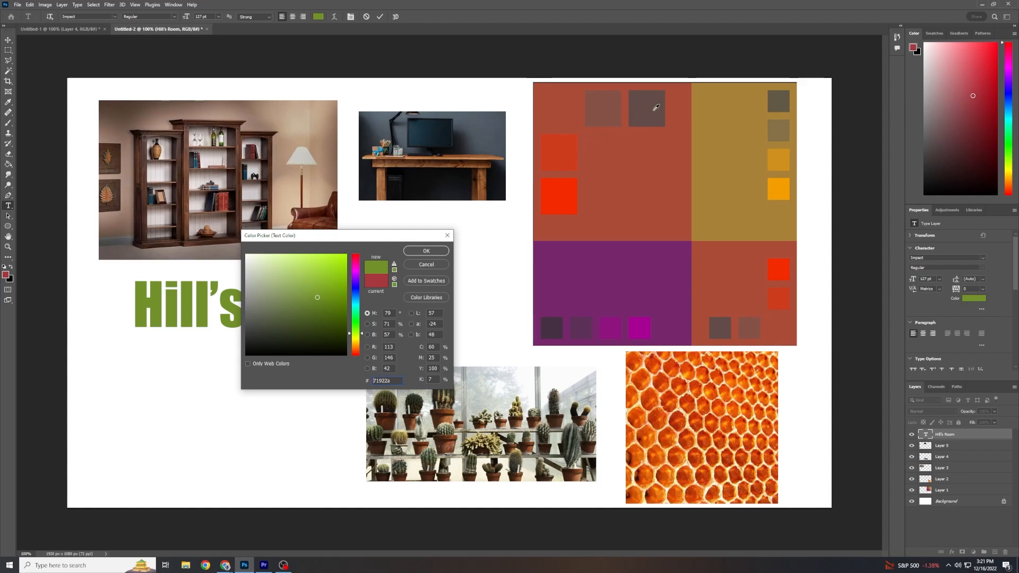
# - Try colors sampled from the palette image's gray-brown, orange-red, purple and tan swatches on the title text
pyautogui.click(654, 108)
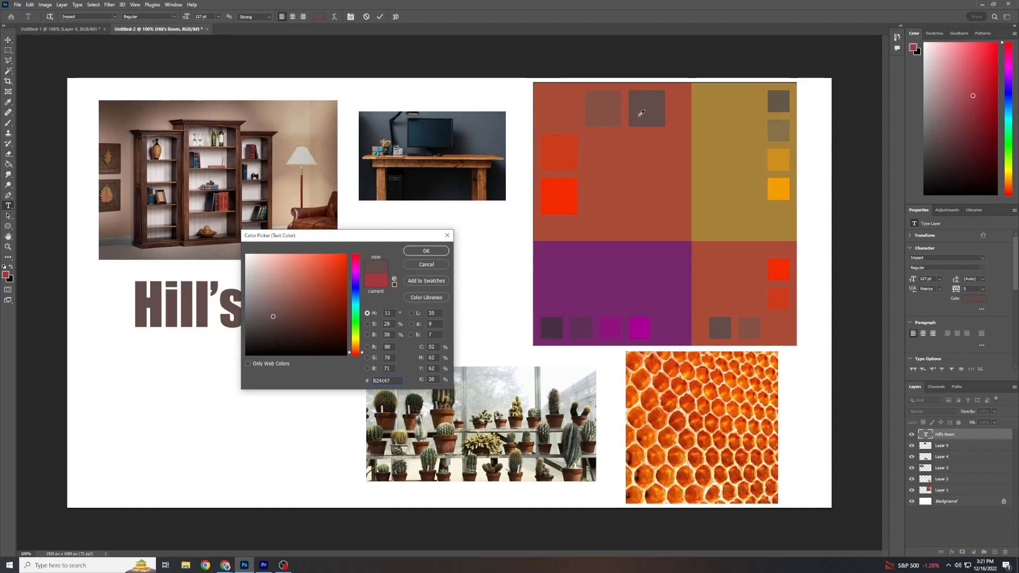
pyautogui.click(562, 153)
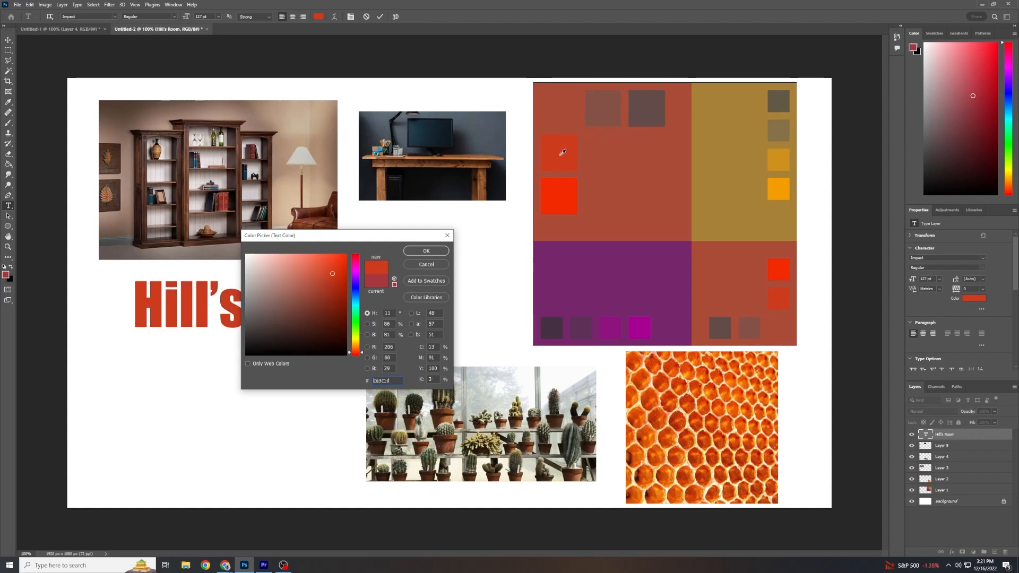
pyautogui.click(566, 279)
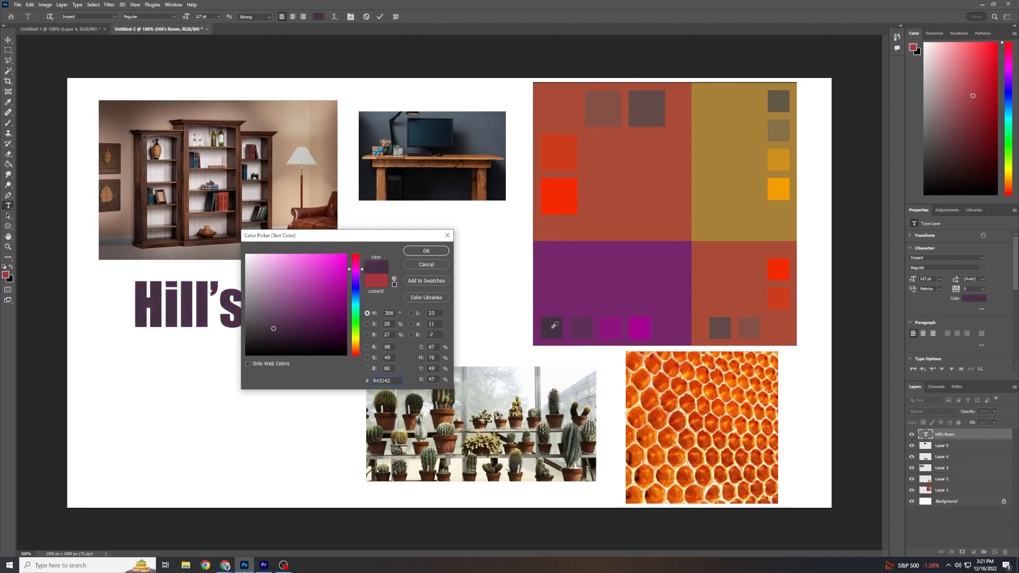
pyautogui.click(733, 276)
pyautogui.click(783, 268)
pyautogui.click(778, 132)
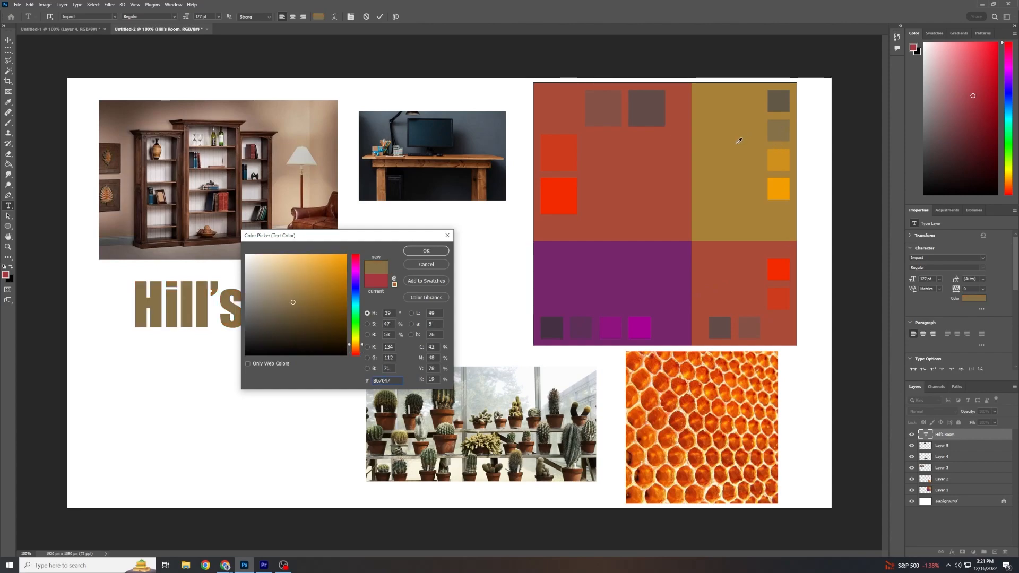
# - Set the title's color to #aa4c39, sampled from the palette's large rust-red block, and commit the text
pyautogui.click(601, 195)
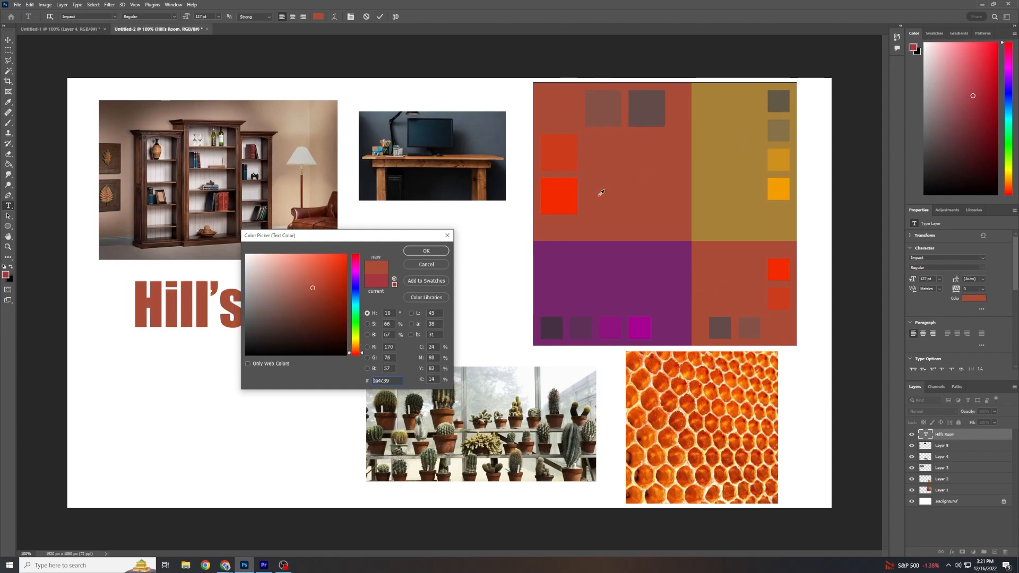
pyautogui.click(425, 251)
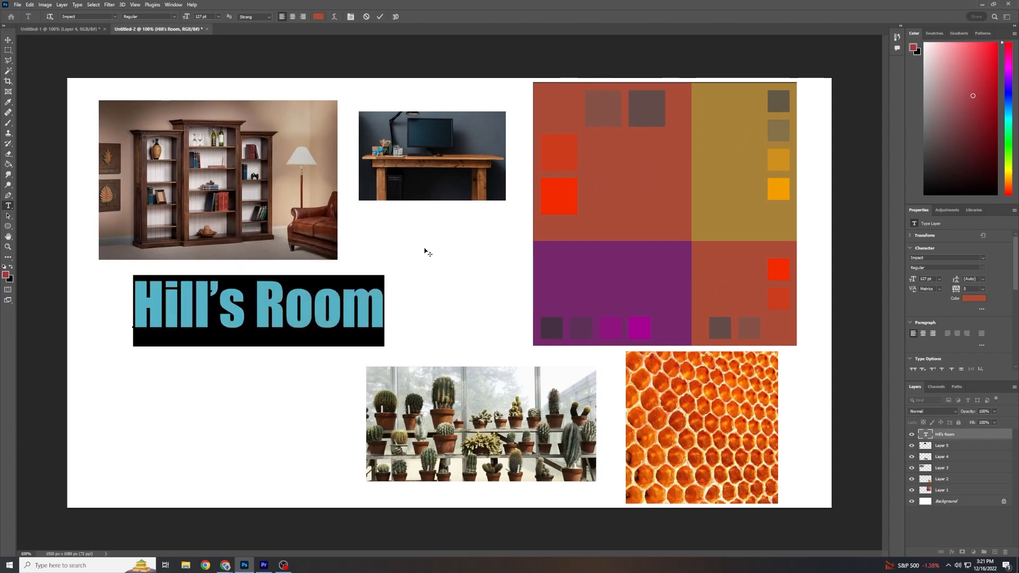
pyautogui.click(380, 17)
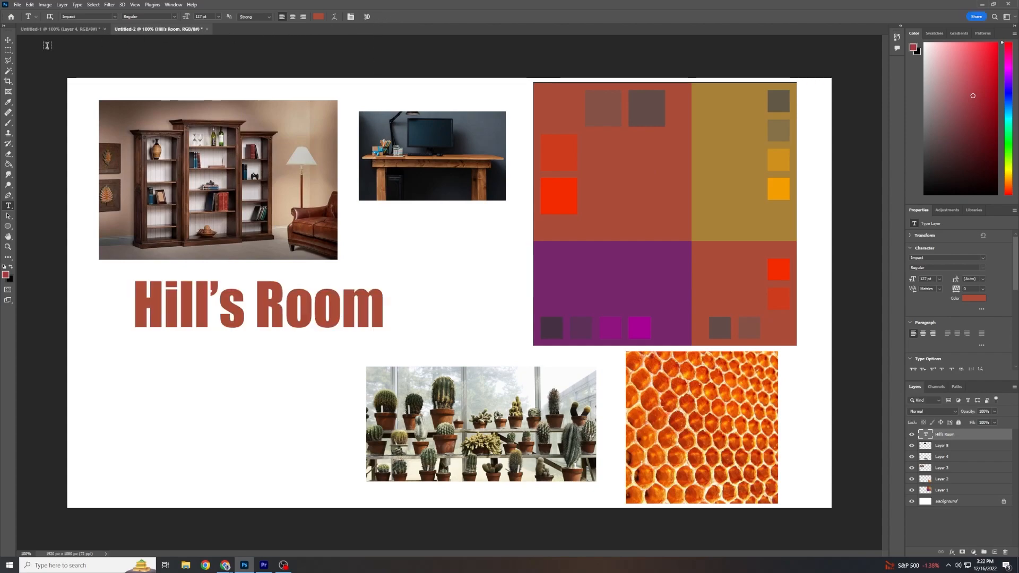
# - Shift the title and the bookcase photo to the right and move the palette image to the canvas's lower-left area
pyautogui.click(8, 40)
pyautogui.moveTo(204, 321); pyautogui.dragTo(304, 333)
pyautogui.moveTo(369, 324); pyautogui.dragTo(393, 313)
pyautogui.moveTo(272, 191); pyautogui.dragTo(448, 213)
pyautogui.moveTo(620, 219); pyautogui.dragTo(172, 369)
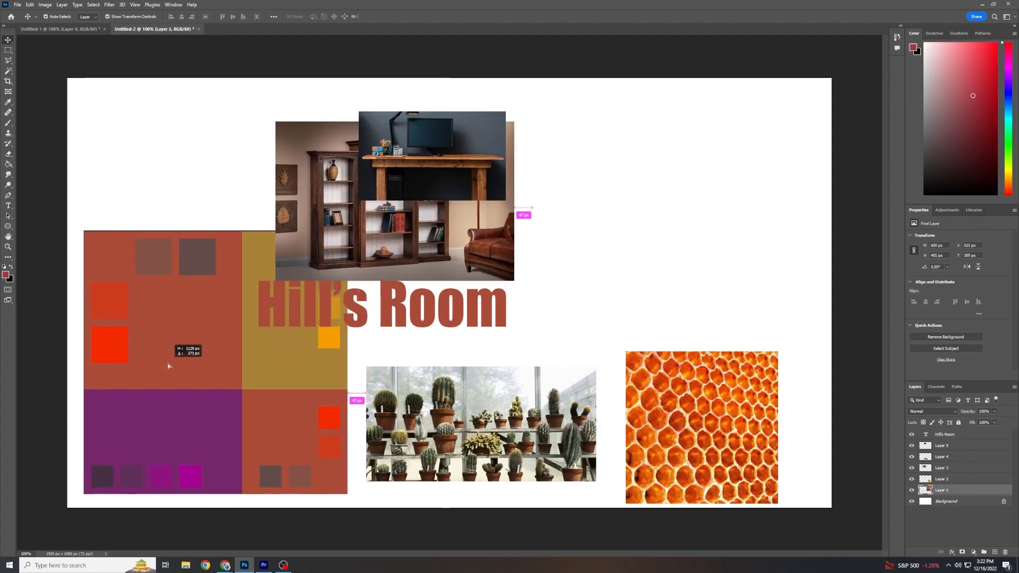
# - Move the title clear of the palette, just above the cactus photo, and shift the bookcase photo further right
pyautogui.click(404, 311)
pyautogui.moveTo(404, 311); pyautogui.dragTo(498, 329)
pyautogui.moveTo(417, 241); pyautogui.dragTo(561, 240)
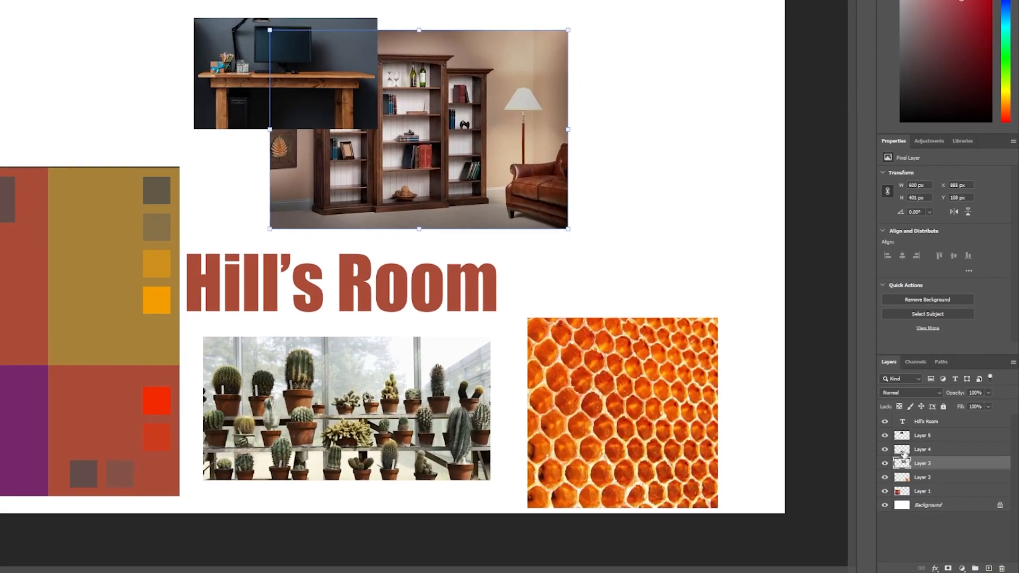
# - Reorder the layers so the desk photo sits just above the background and the palette directly beneath the cactus photo layer
pyautogui.moveTo(903, 435); pyautogui.dragTo(926, 454)
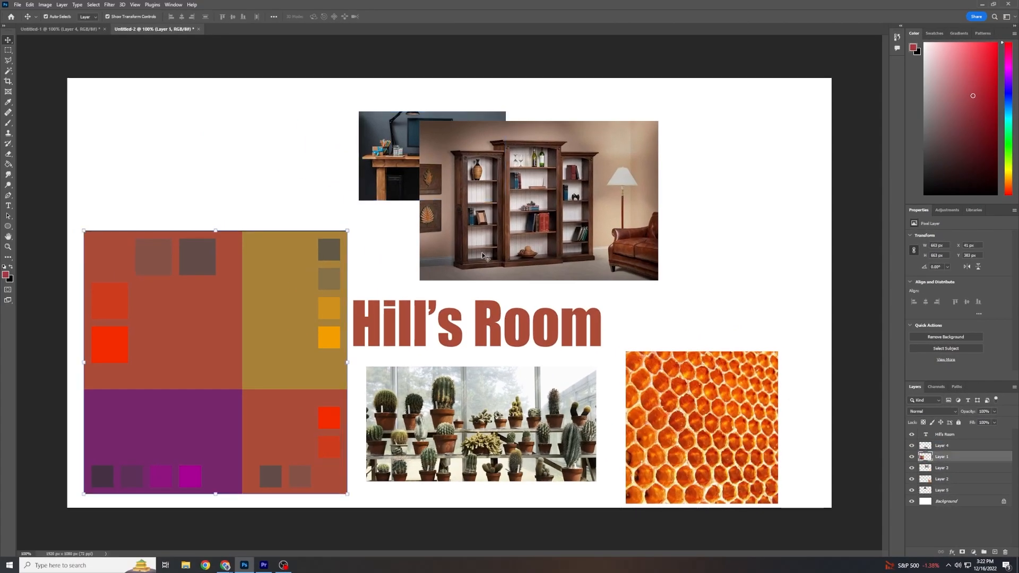
# - Arrange the bookcase photo in the canvas's upper right, the desk photo above the palette, and the title centered over the cactus photo
pyautogui.moveTo(513, 211); pyautogui.dragTo(624, 205)
pyautogui.moveTo(470, 188); pyautogui.dragTo(312, 192)
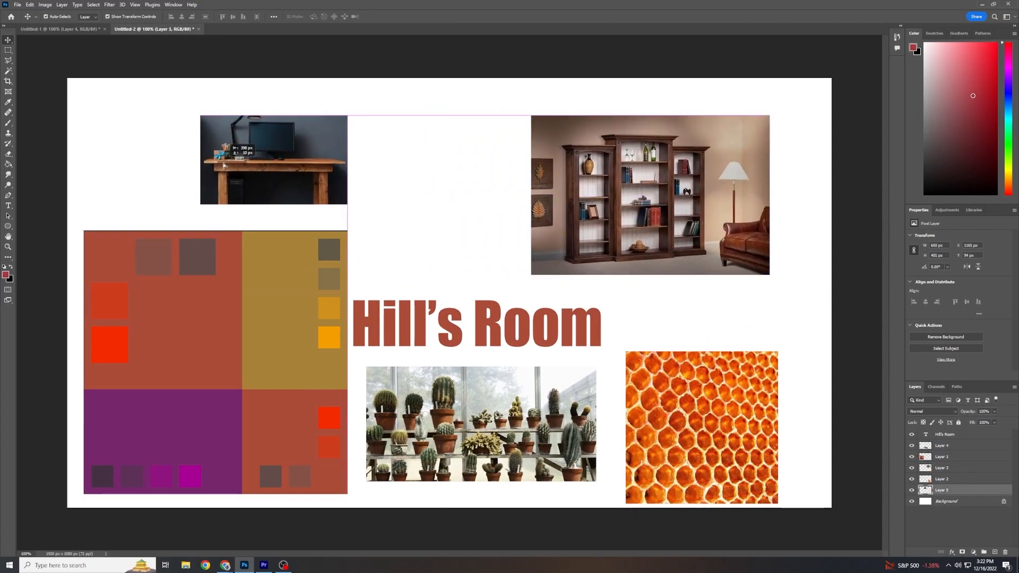
pyautogui.moveTo(456, 340); pyautogui.dragTo(470, 333)
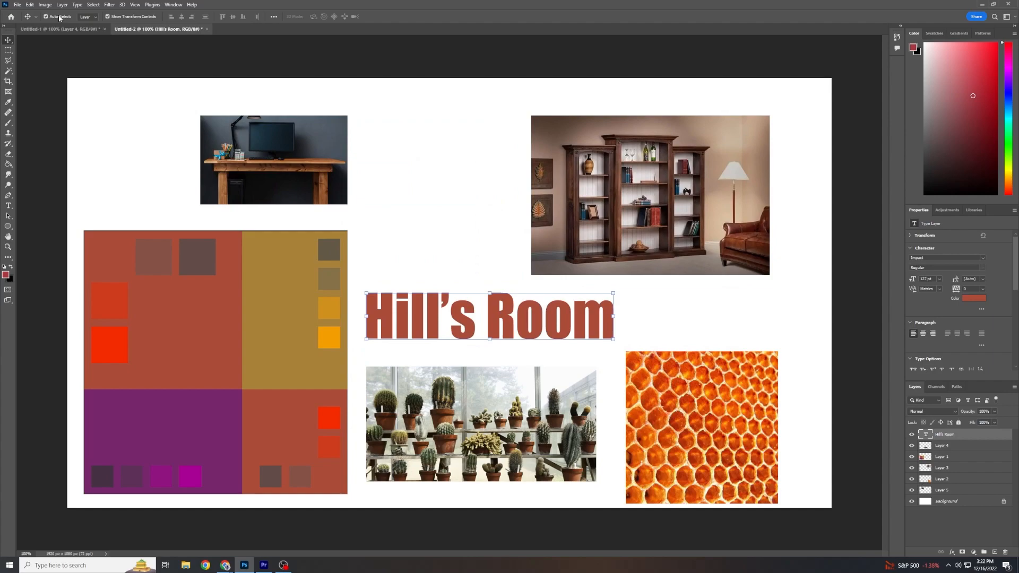
# - Quick-export the mood board as a PNG named "turn me in" in the photoshop tutorials folder
pyautogui.click(18, 4)
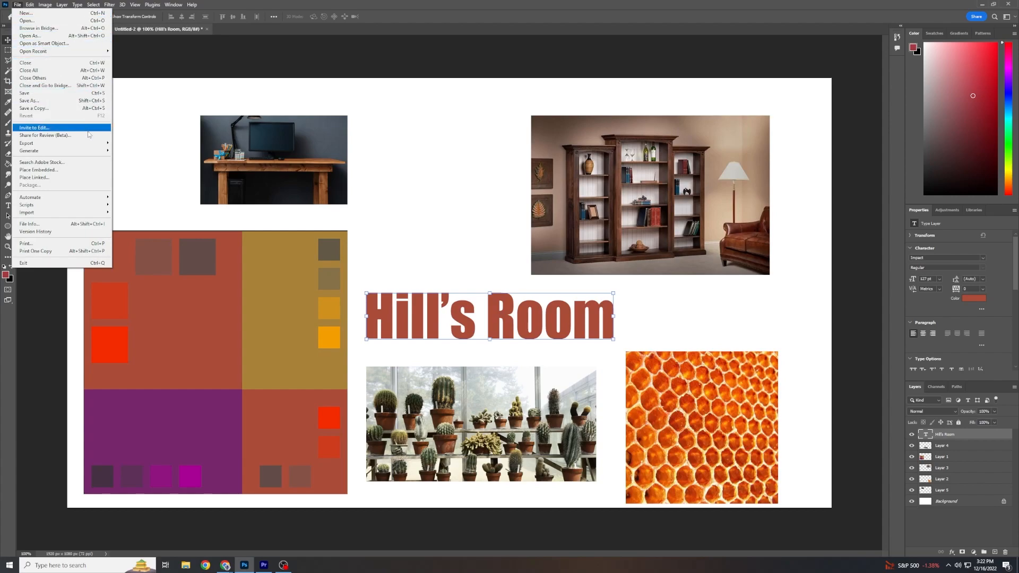
pyautogui.click(130, 143)
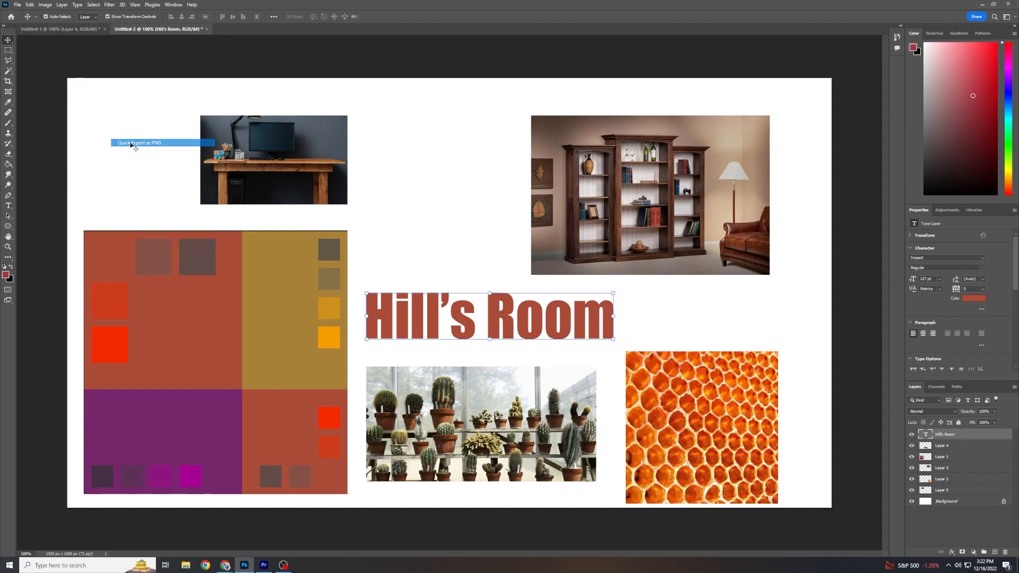
pyautogui.write('turn me in')
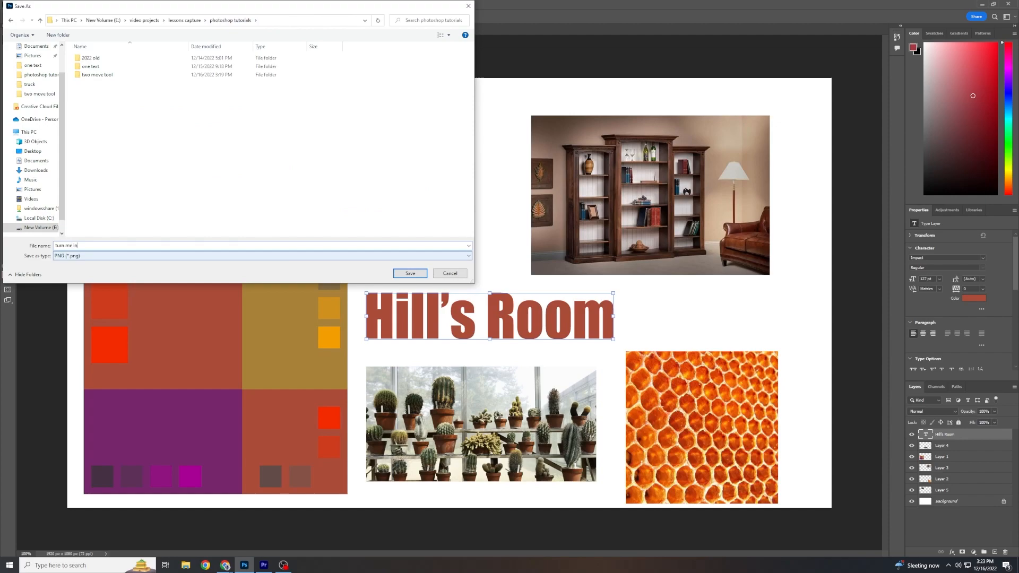
pyautogui.press('Return')
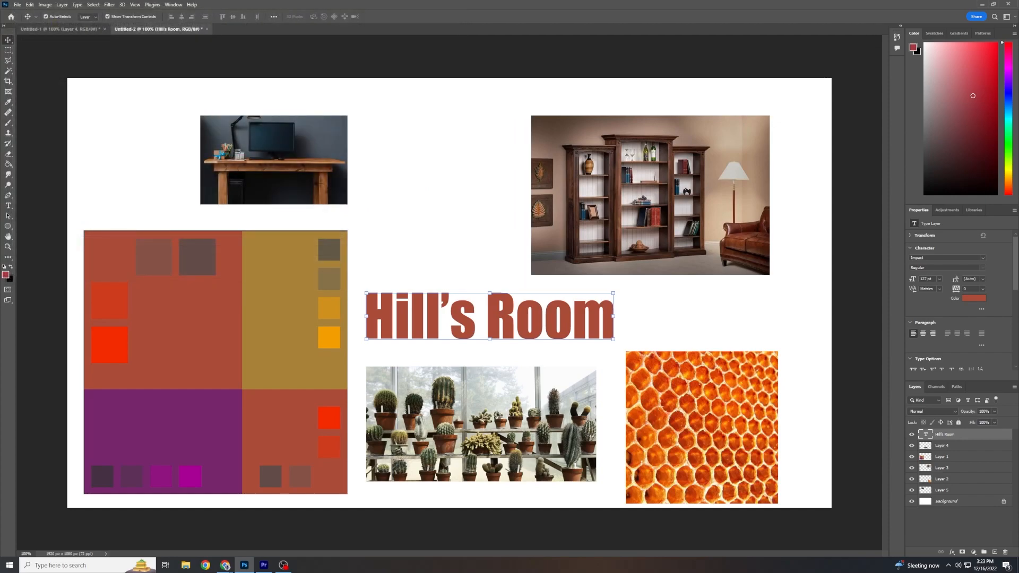
# - Save the document on the computer as a Photoshop file named "moodboard" in the photoshop tutorials folder
pyautogui.hotkey('alt', 'Tab')
pyautogui.click(17, 4)
pyautogui.moveTo(84, 144)
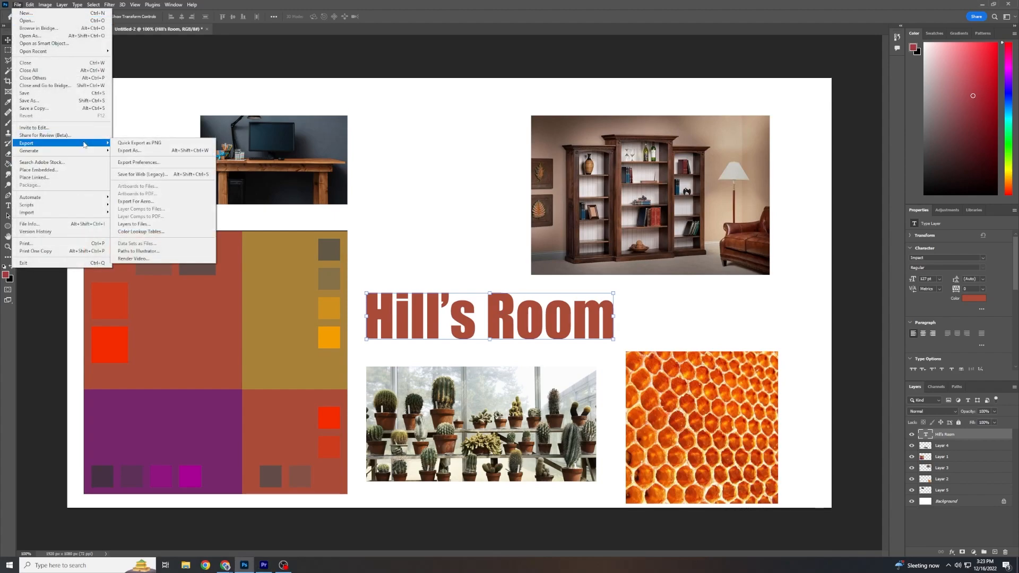
pyautogui.click(64, 101)
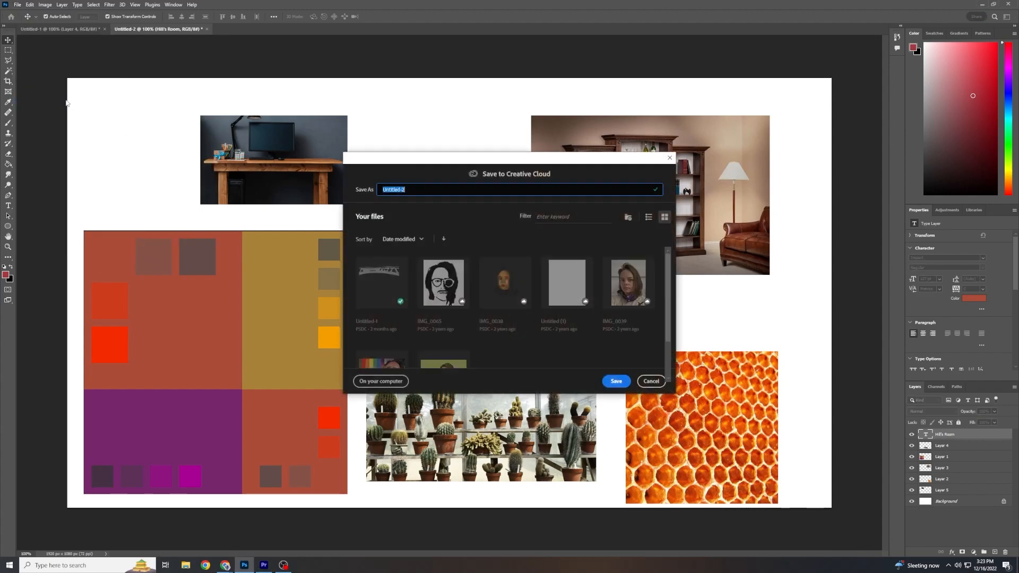
pyautogui.click(390, 380)
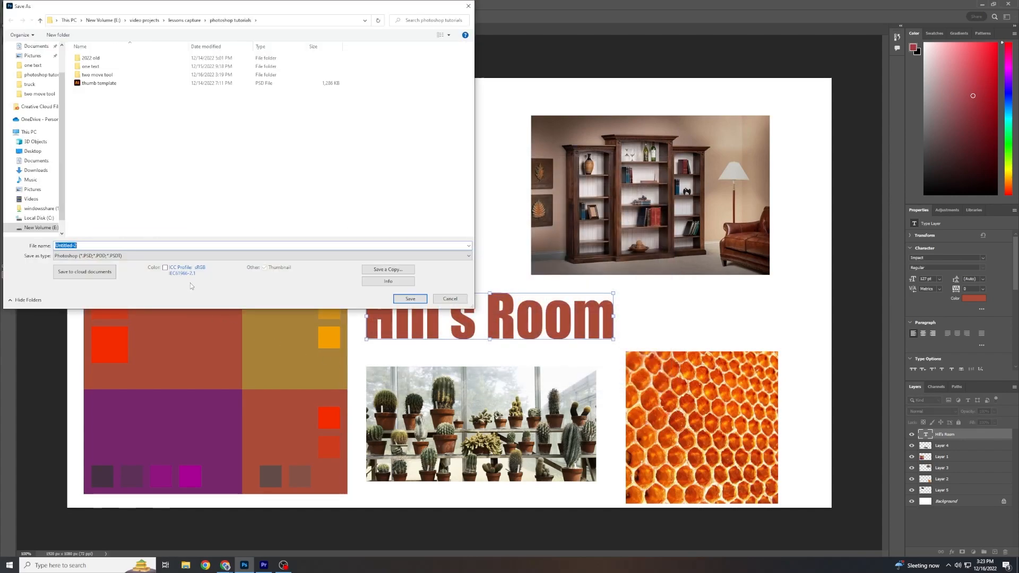
pyautogui.write('moodboard')
pyautogui.click(410, 300)
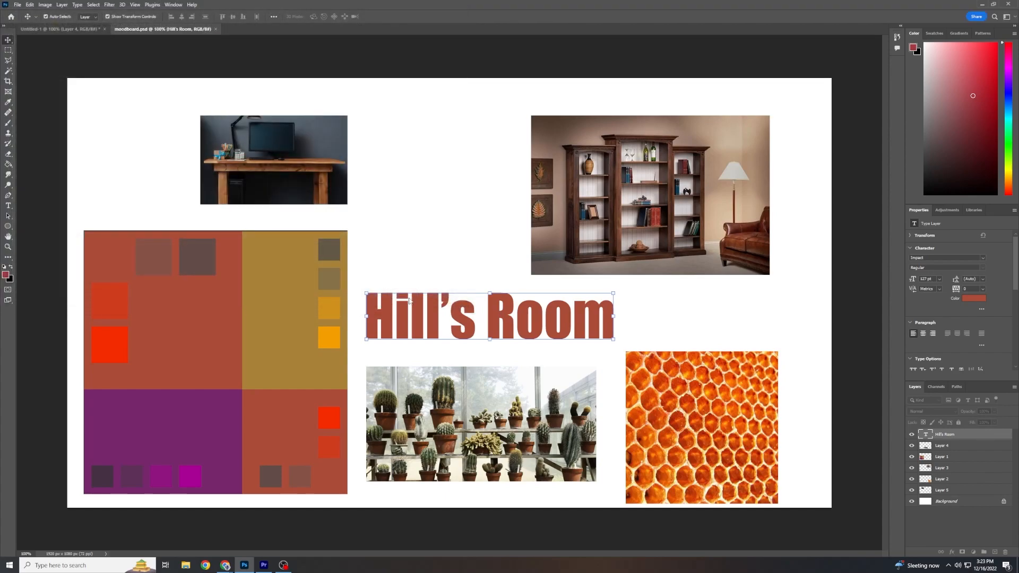